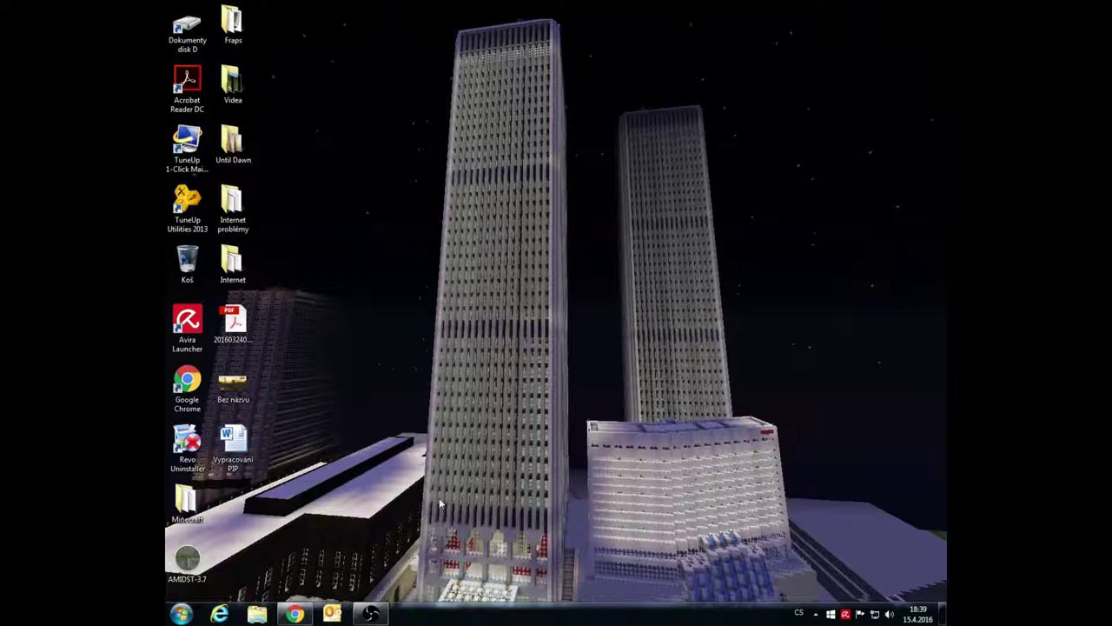
Bring Chrome to the front on the Stahuj.cz Hamachi 2.2.0.410 download page
left_click(294, 614)
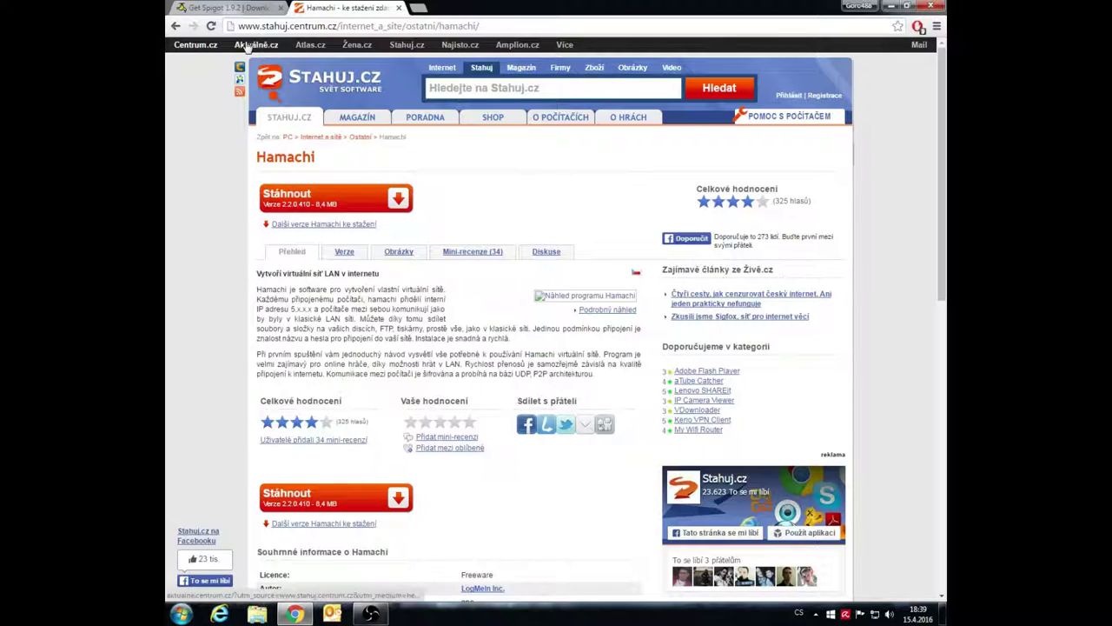
Compare the Get Spigot and Hamachi tabs, then minimize Chrome to the desktop
left_click(245, 10)
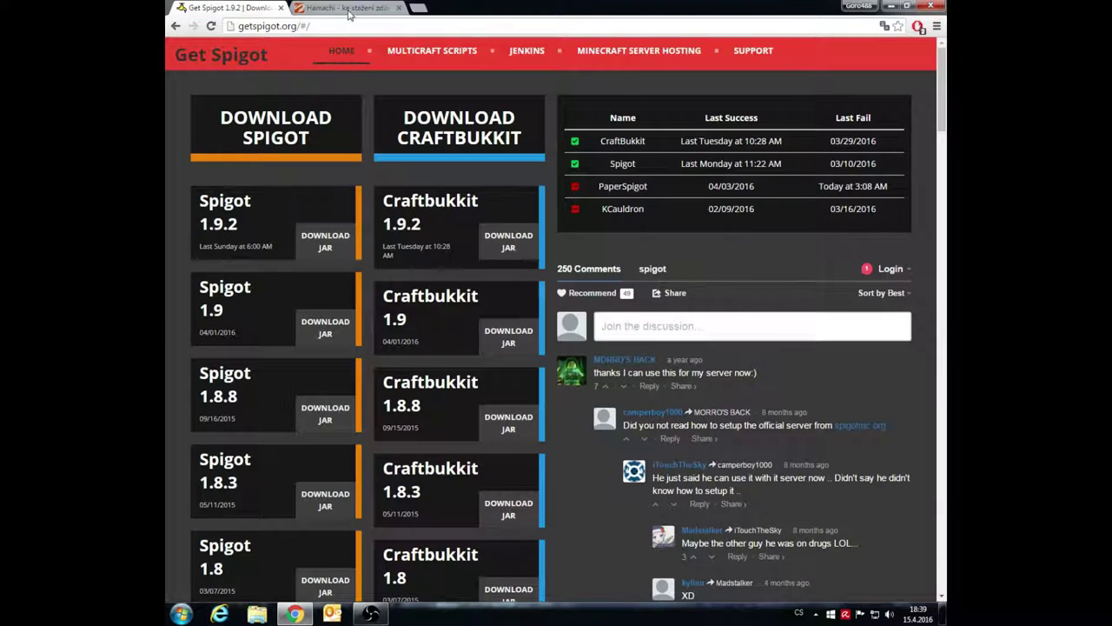
left_click(348, 9)
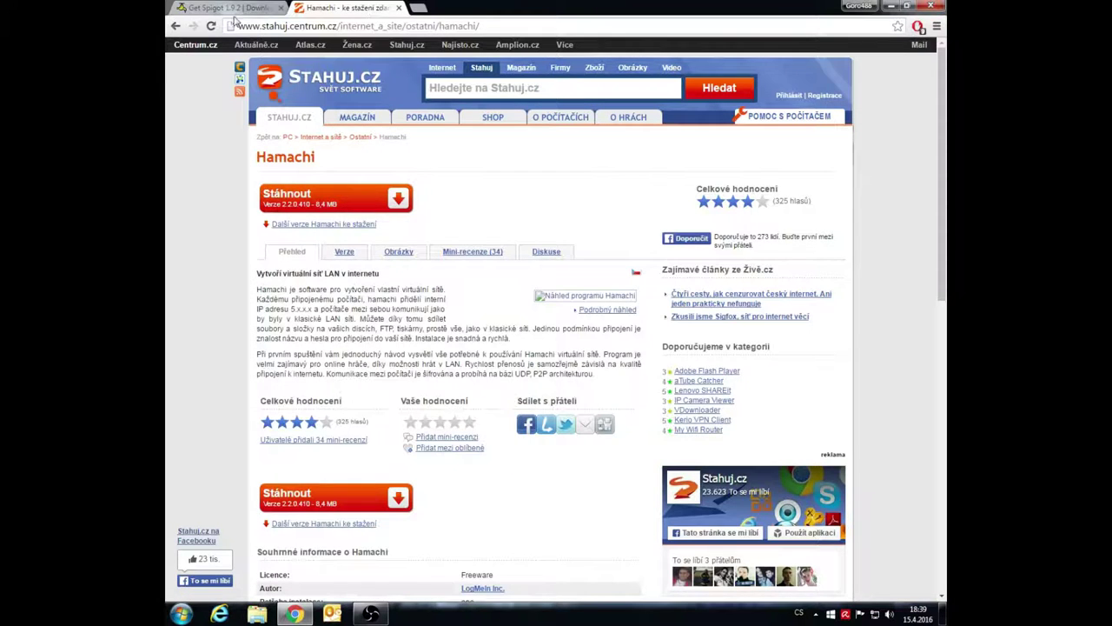
left_click(236, 8)
left_click(348, 10)
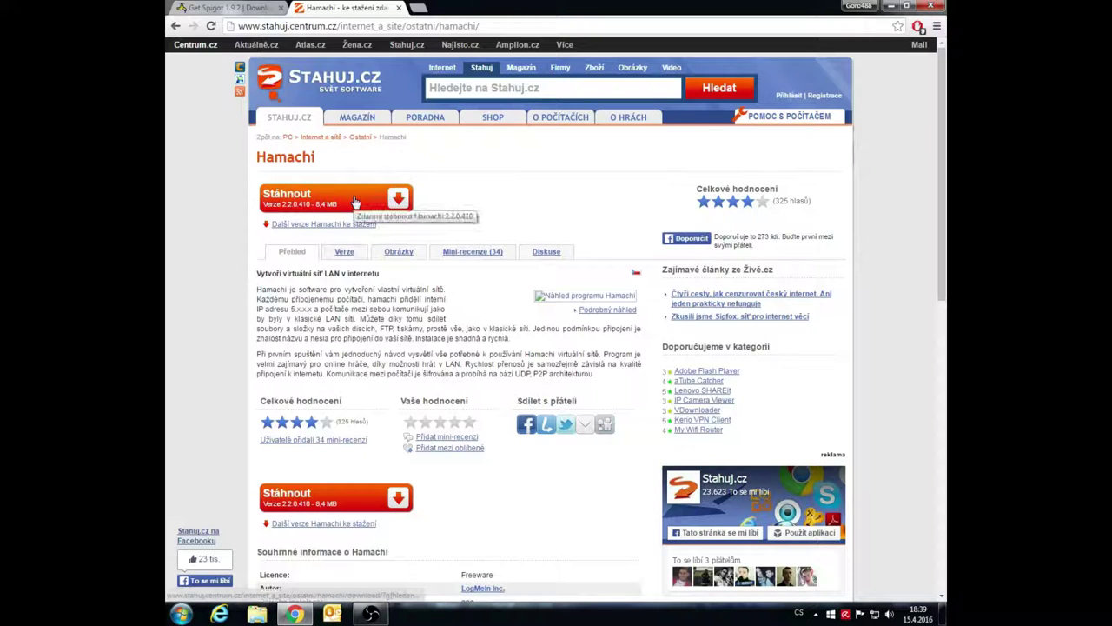
left_click(888, 7)
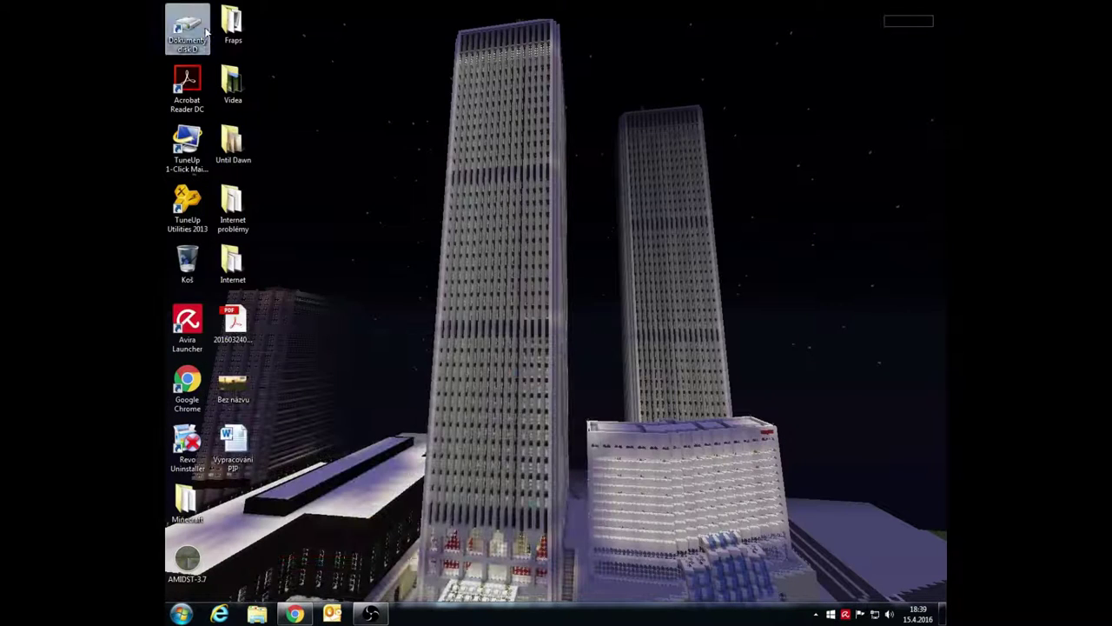
Open D:\Hamachi and try the LogMeIn Hamachi shortcut, dismissing TuneUp notifications
double_click(187, 28)
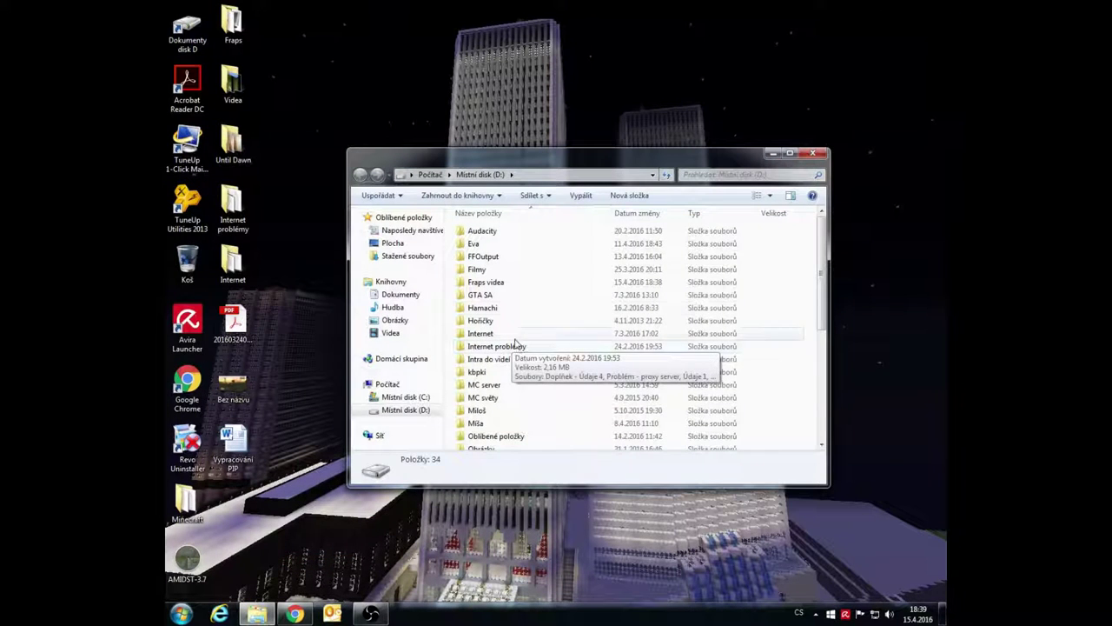
double_click(483, 308)
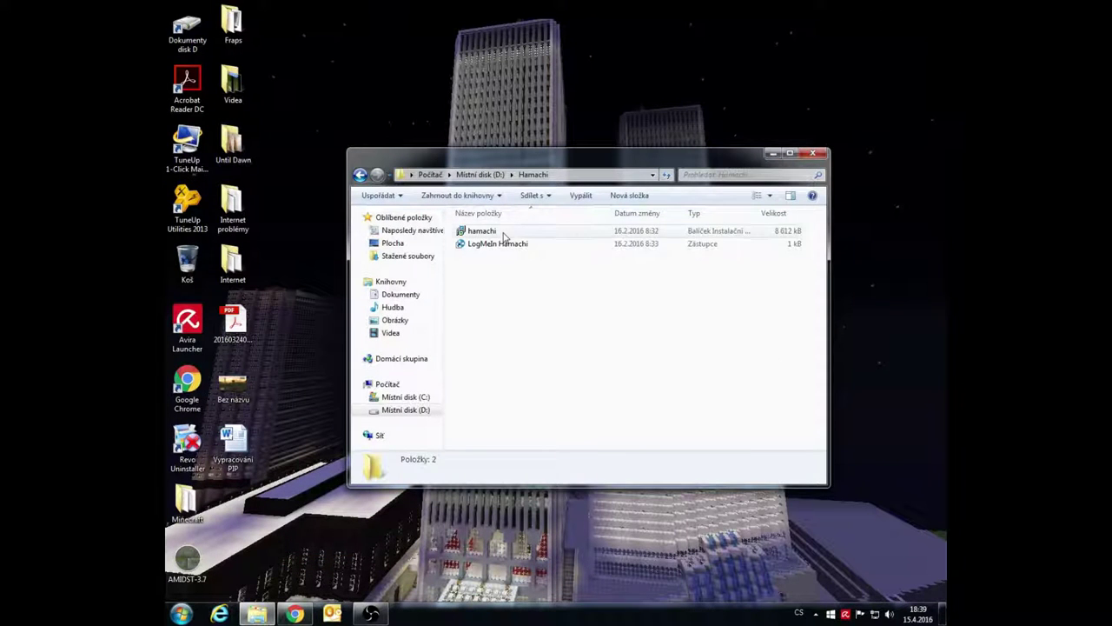
double_click(534, 245)
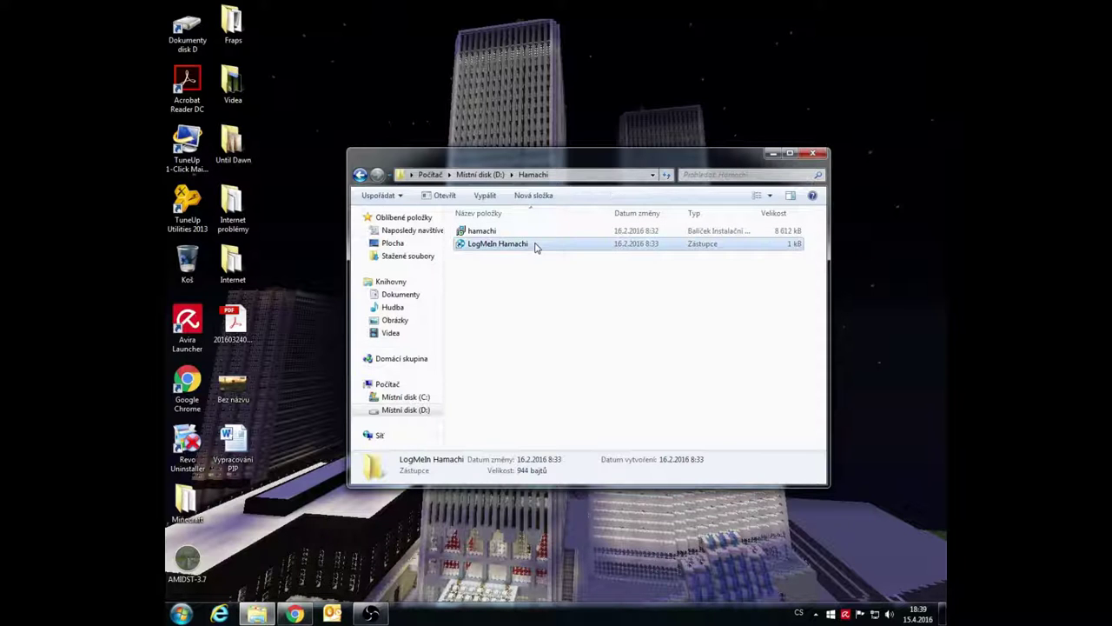
left_click(544, 278)
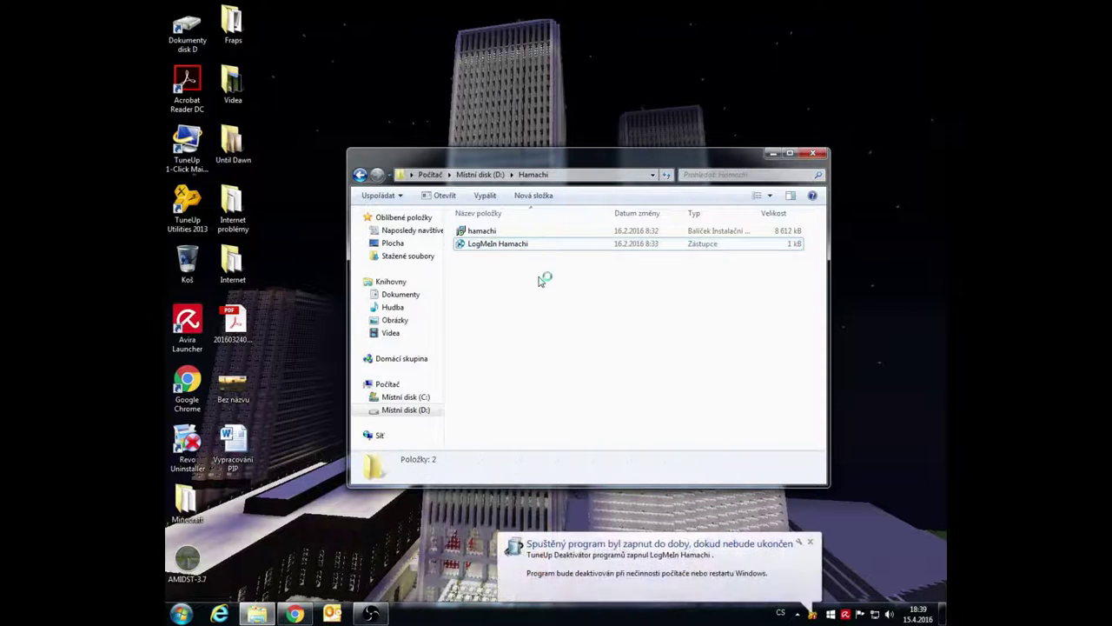
left_click(804, 544)
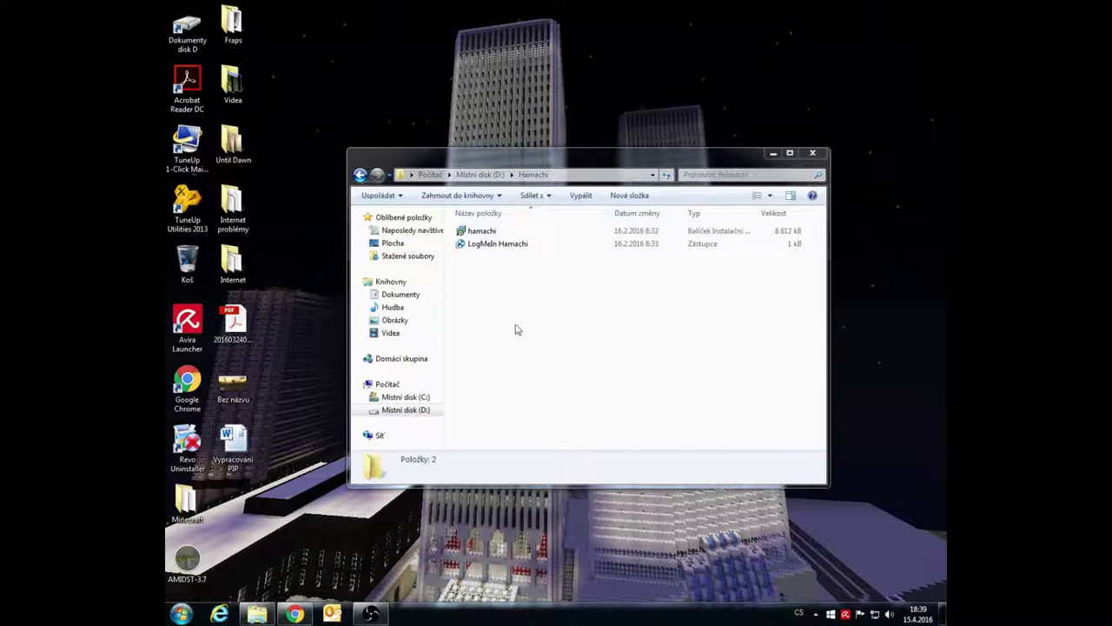
left_click(511, 247)
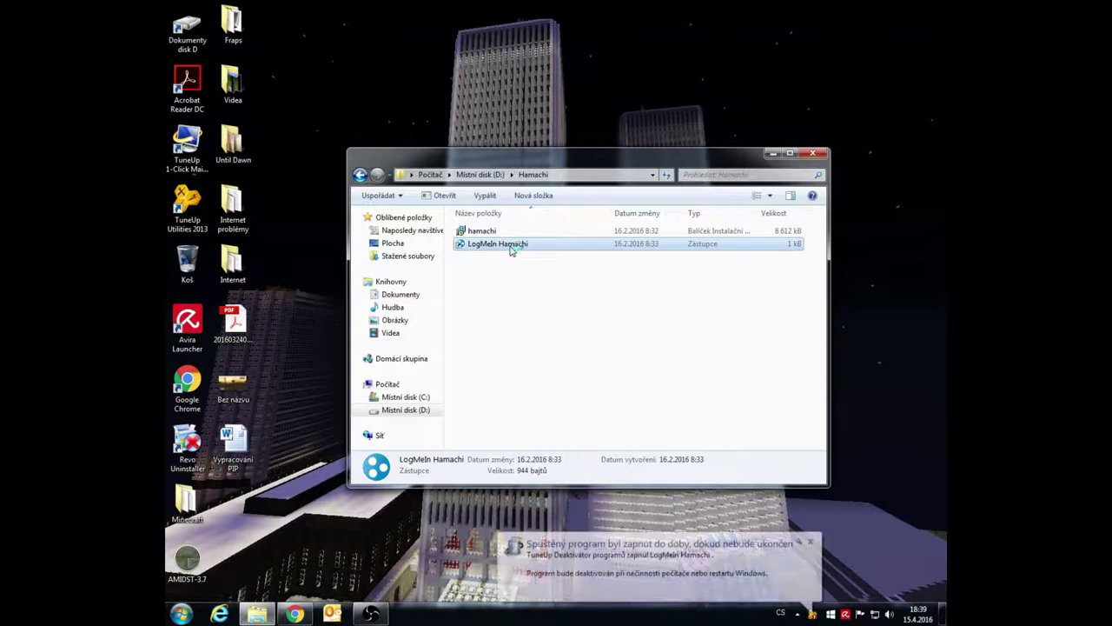
left_click(813, 538)
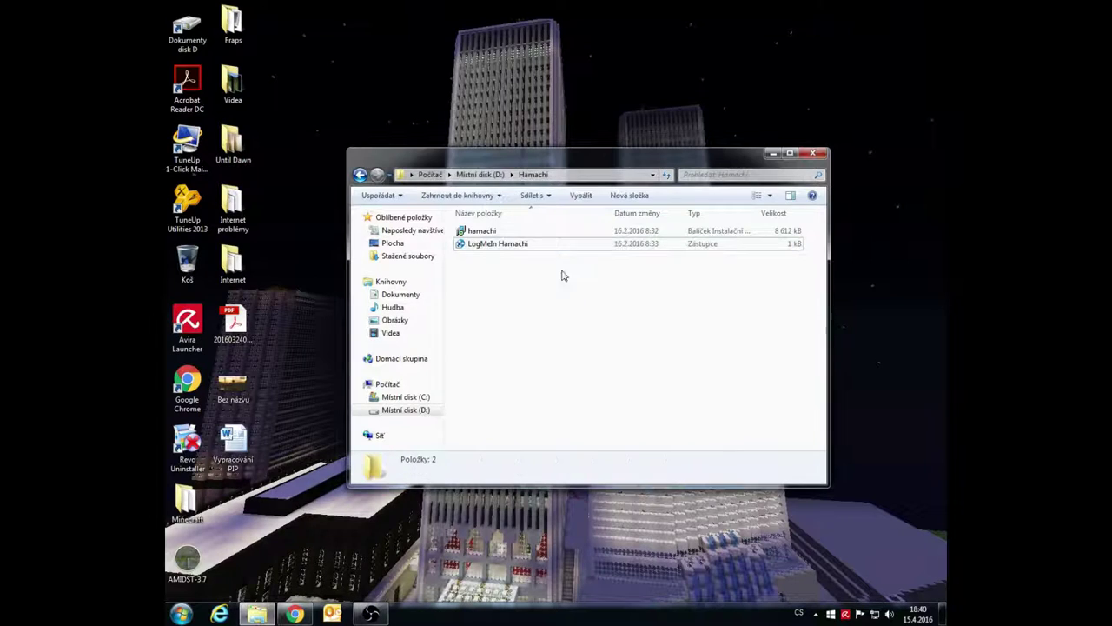
Run the LogMeIn Hamachi shortcut as administrator (Spustit jako správce)
left_click(770, 155)
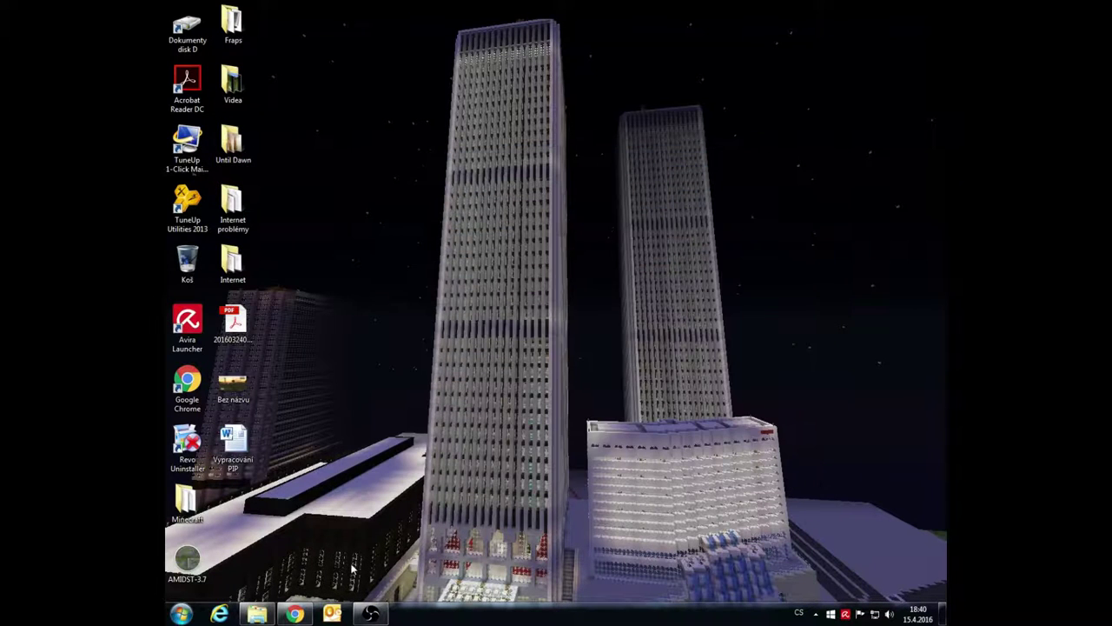
left_click(257, 613)
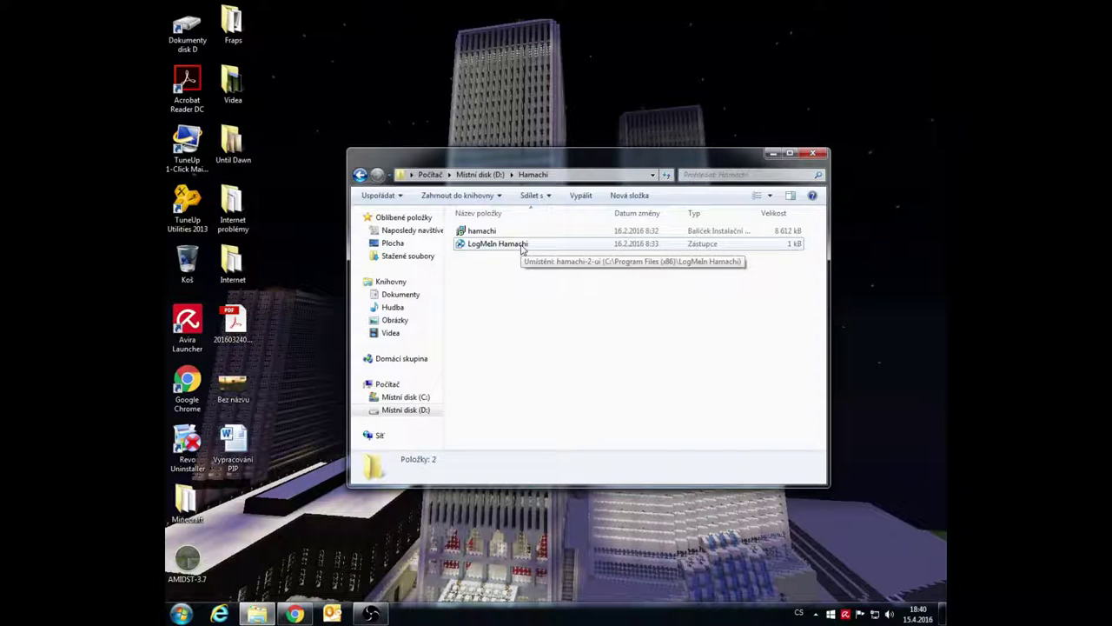
double_click(522, 247)
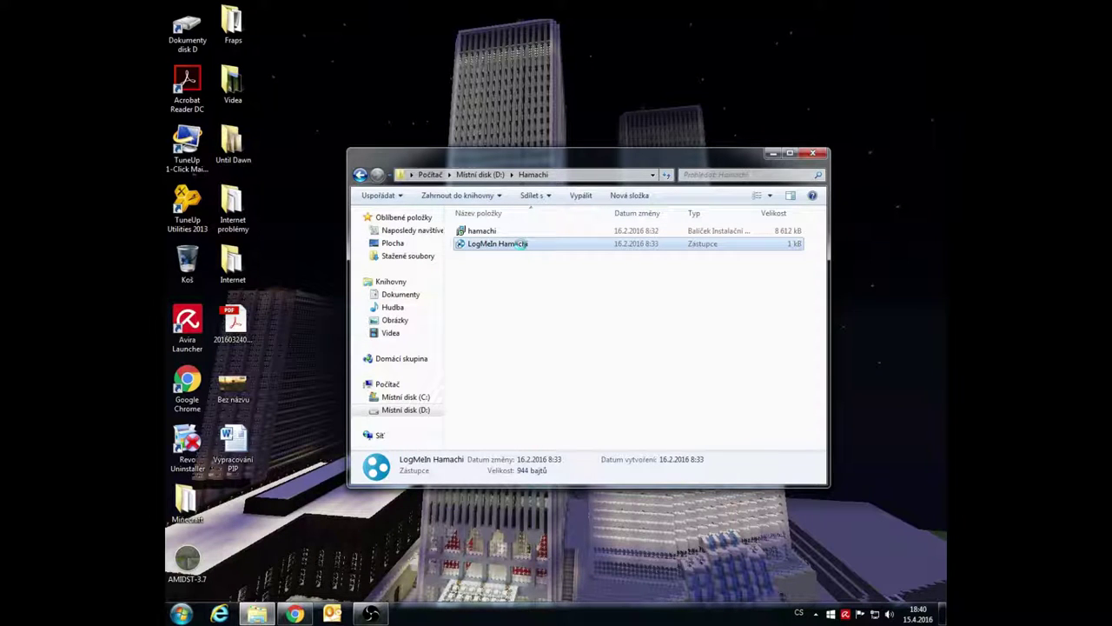
right_click(522, 245)
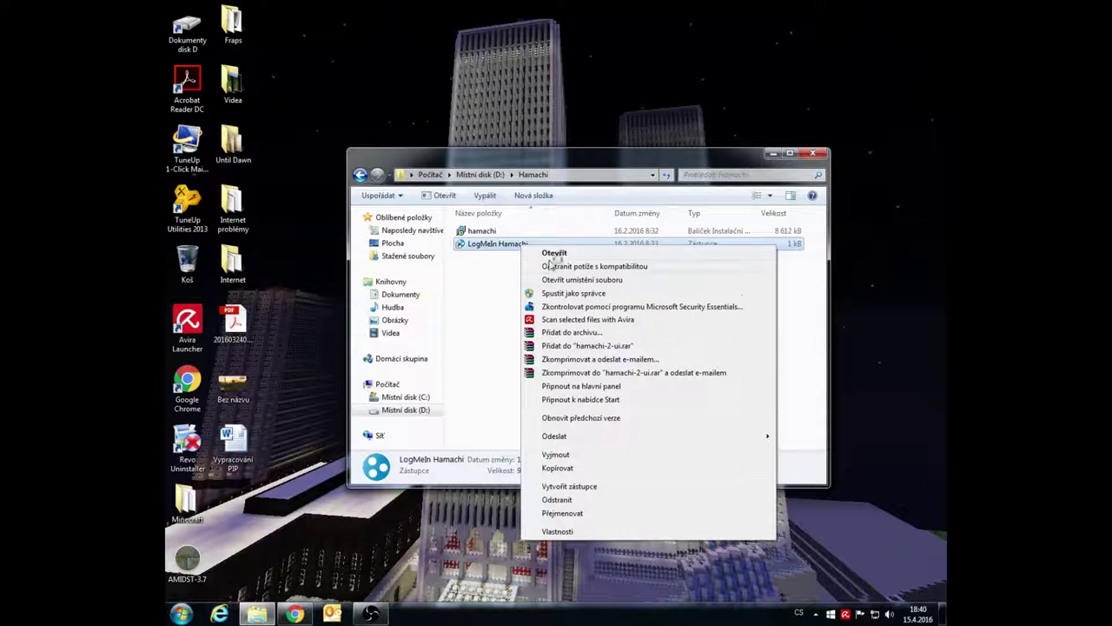
left_click(573, 294)
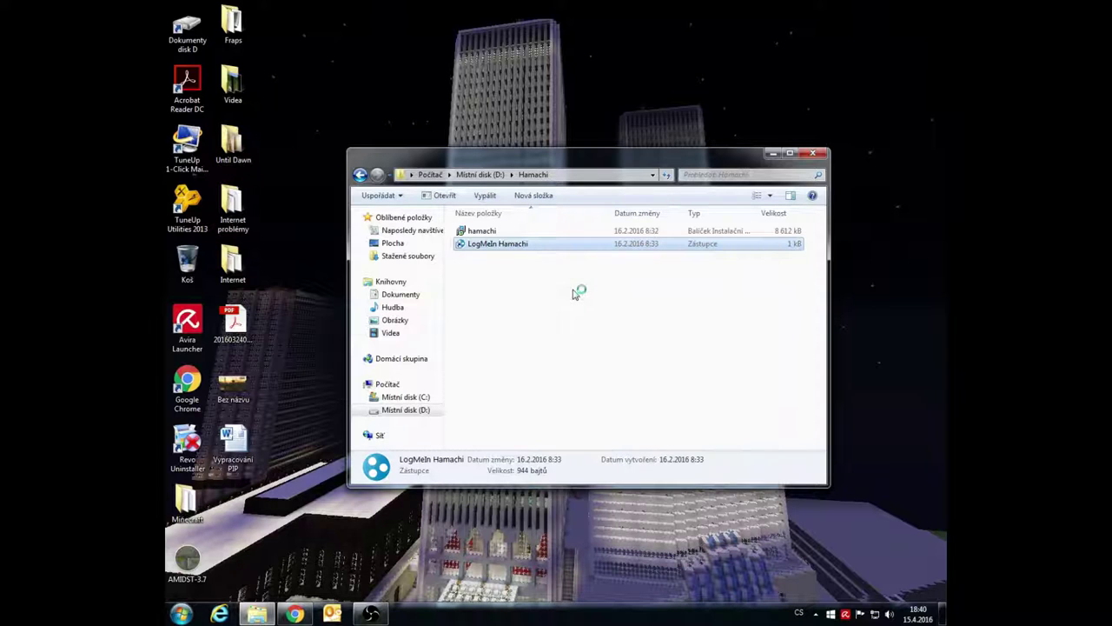
left_click(478, 444)
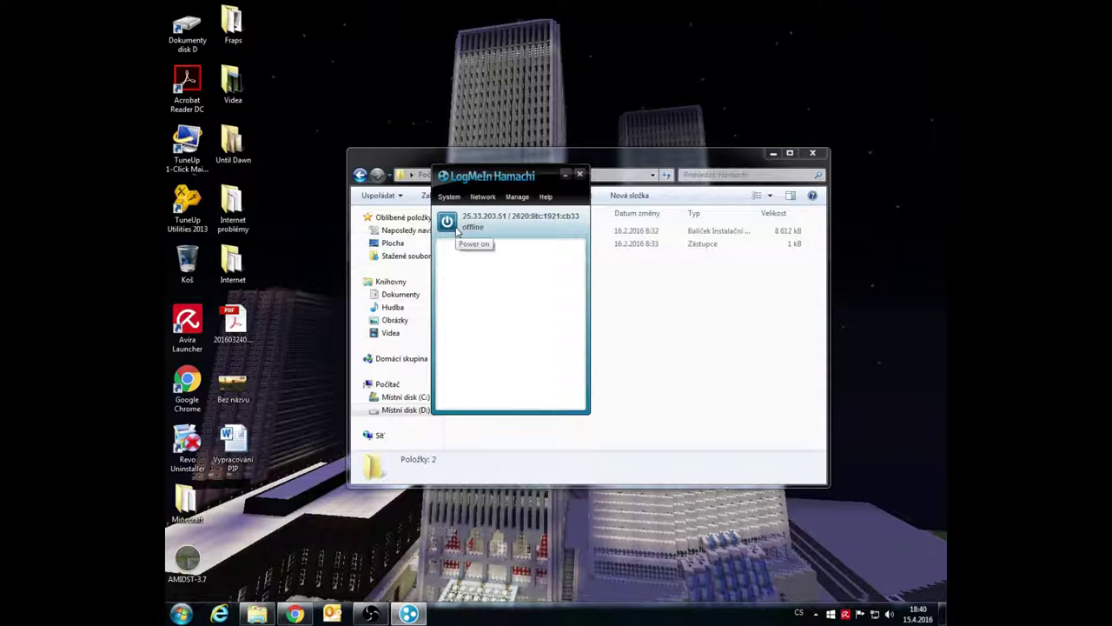
Power Hamachi on so it goes online, then close the Hamachi Explorer window
left_click(456, 227)
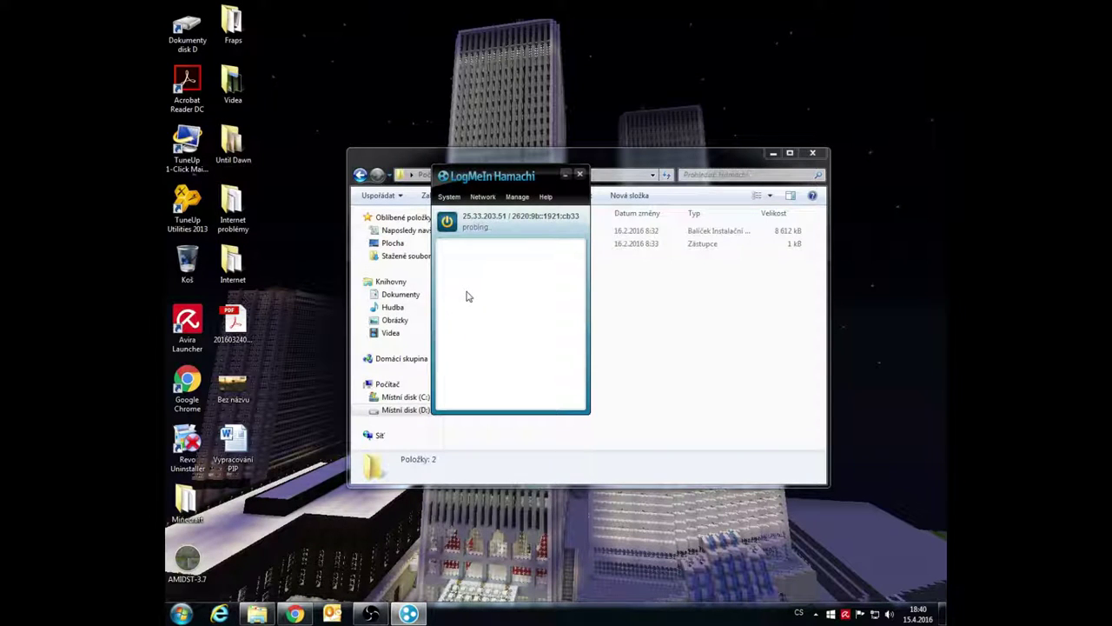
left_click(399, 163)
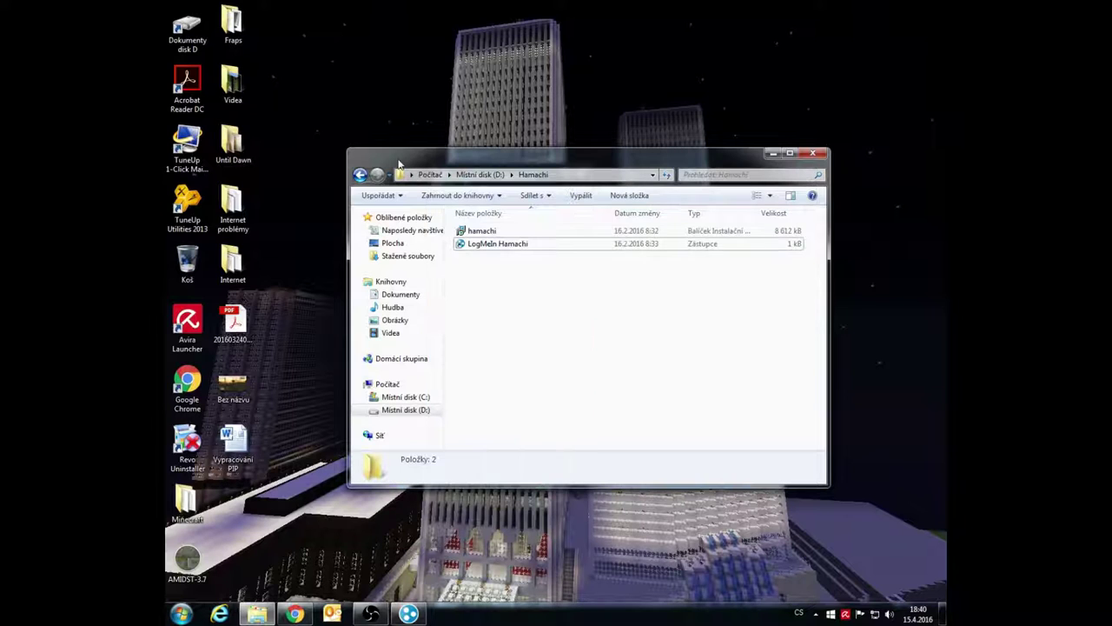
left_click(813, 153)
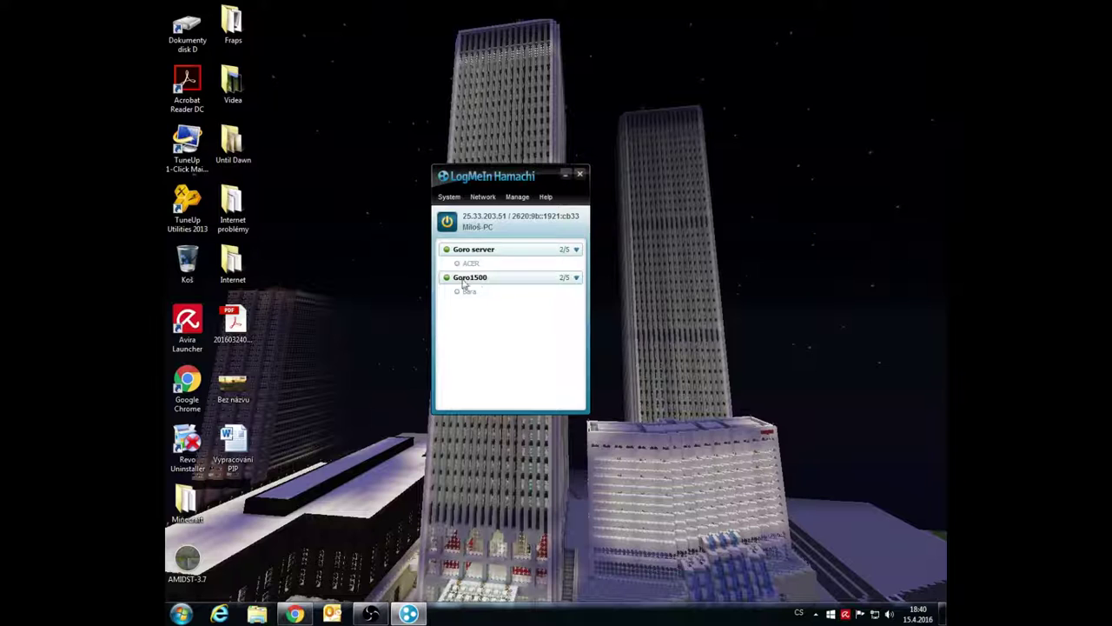
Create a new Hamachi network named 'Server síť' with a confirmed password, then select it
left_click(483, 198)
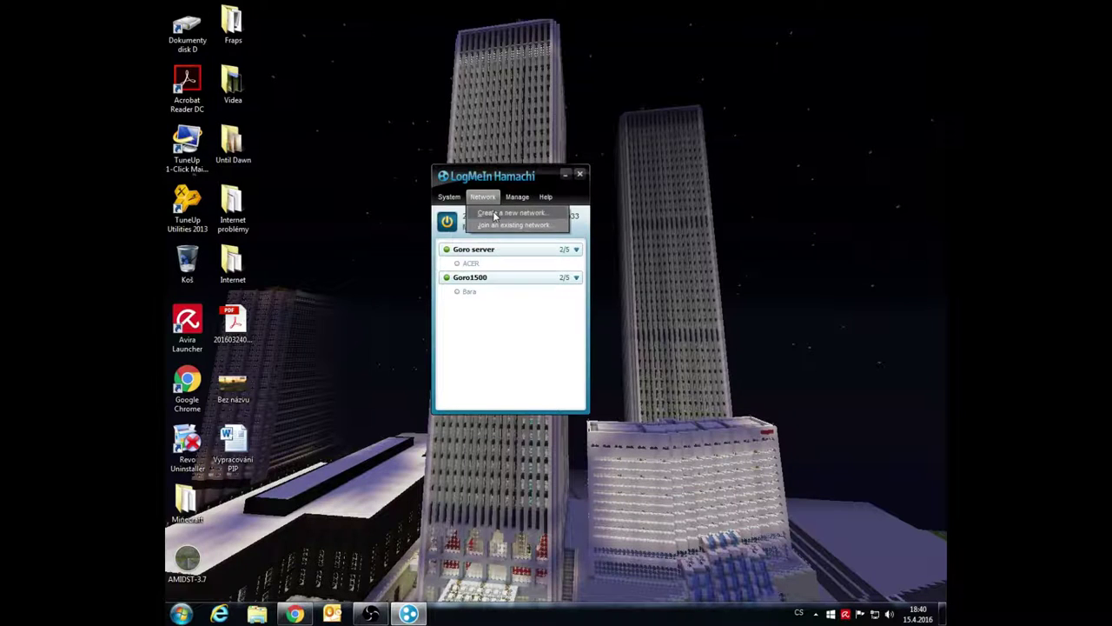
left_click(497, 214)
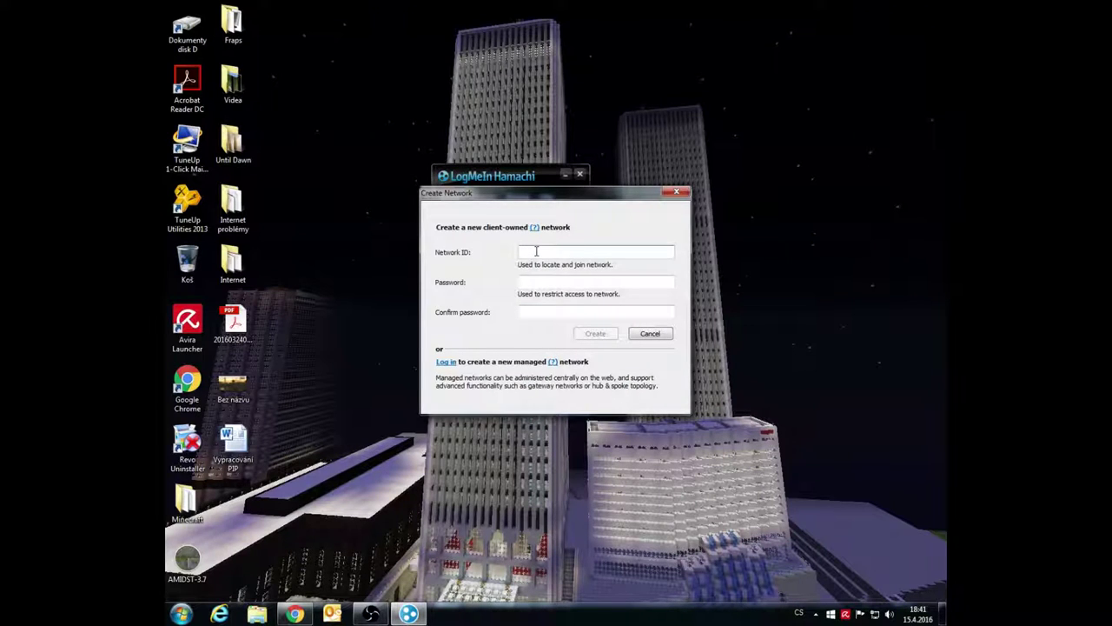
type("Server síť")
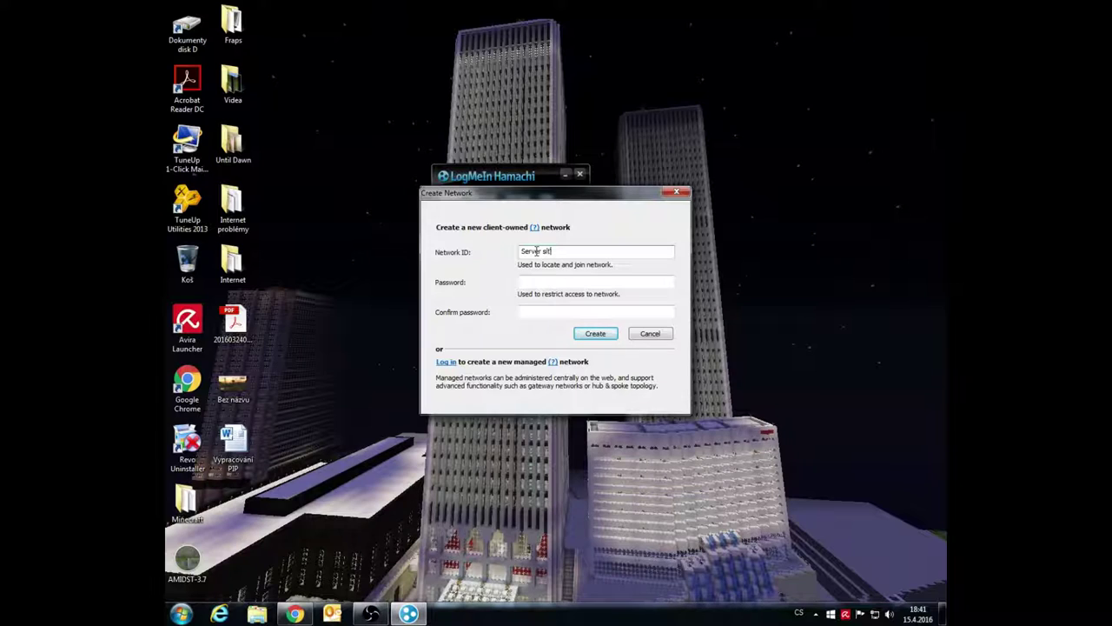
left_click(543, 281)
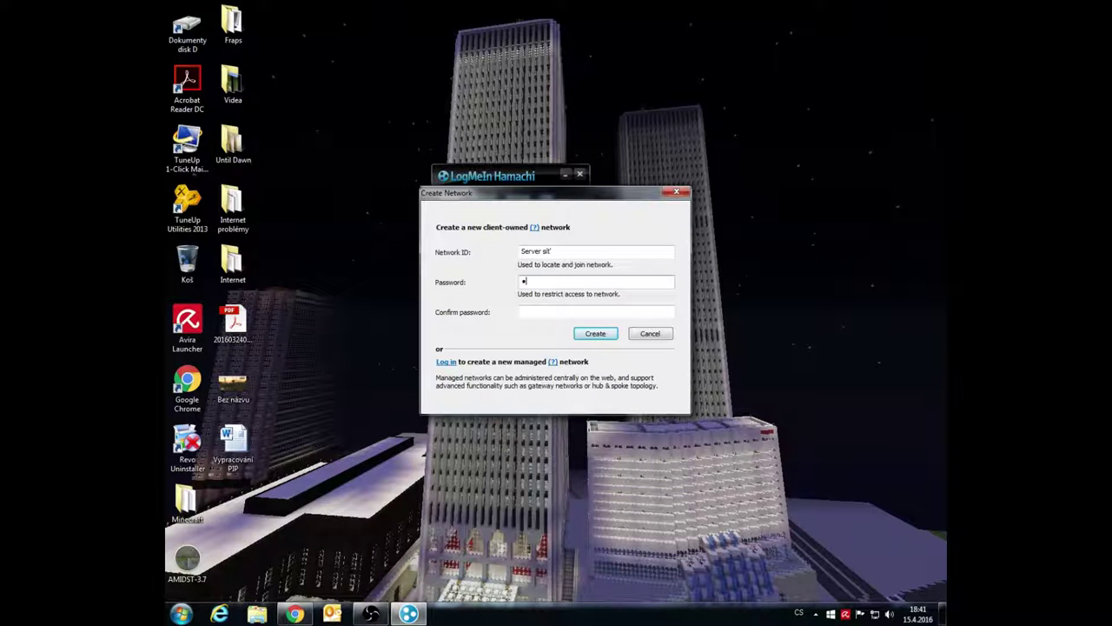
type("123456")
left_click(553, 310)
type("123456")
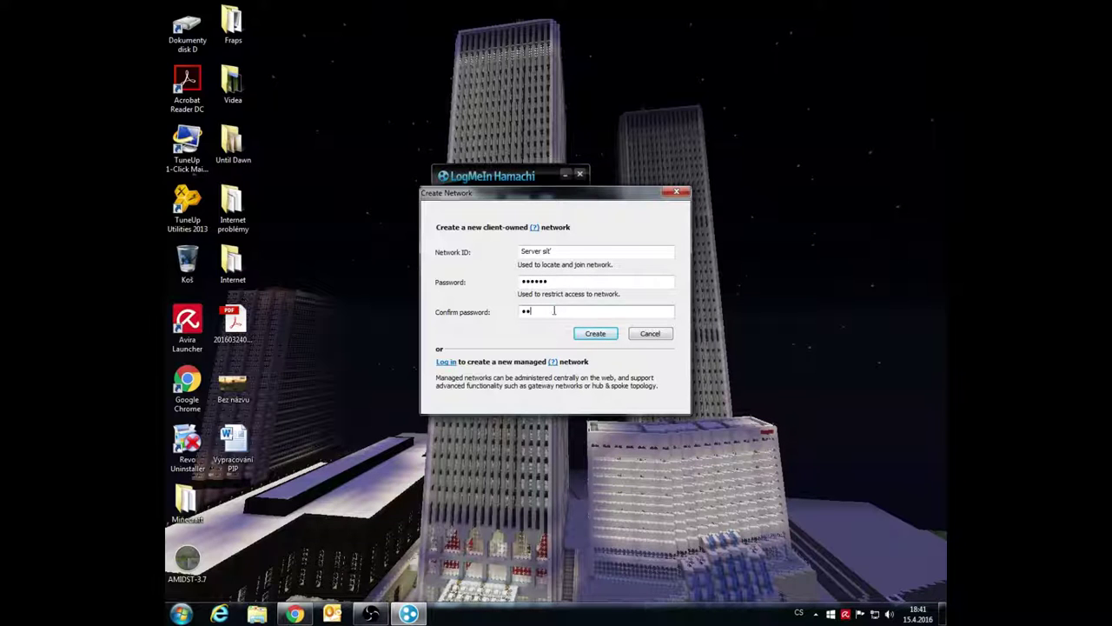
left_click(595, 335)
left_click(512, 310)
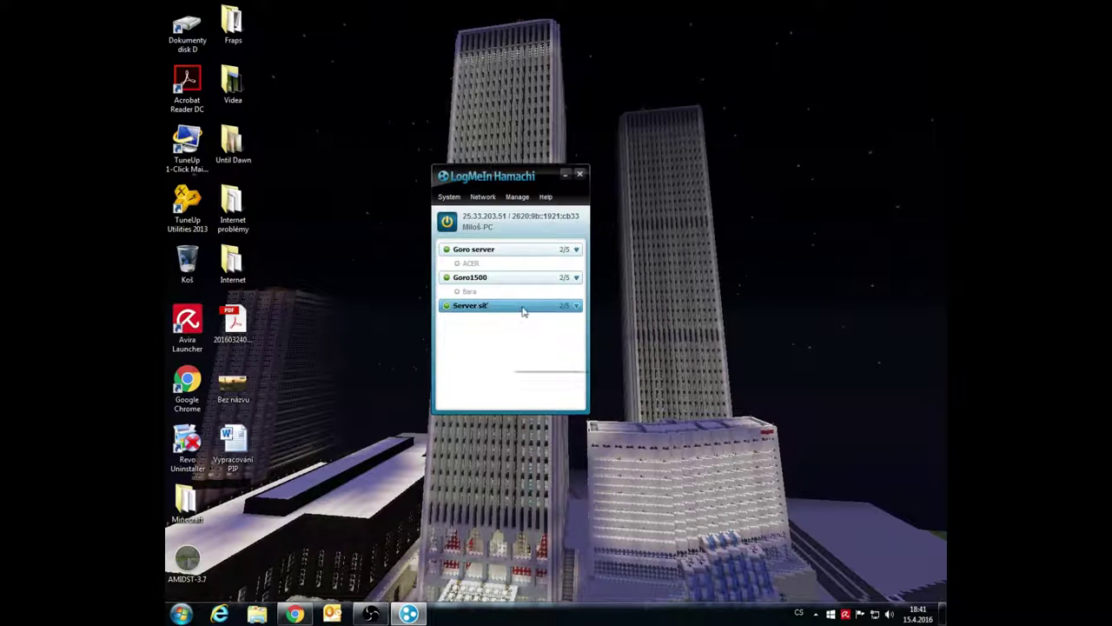
Minimize Hamachi, restore Chrome and close the Stahuj.cz Hamachi tab
left_click(566, 175)
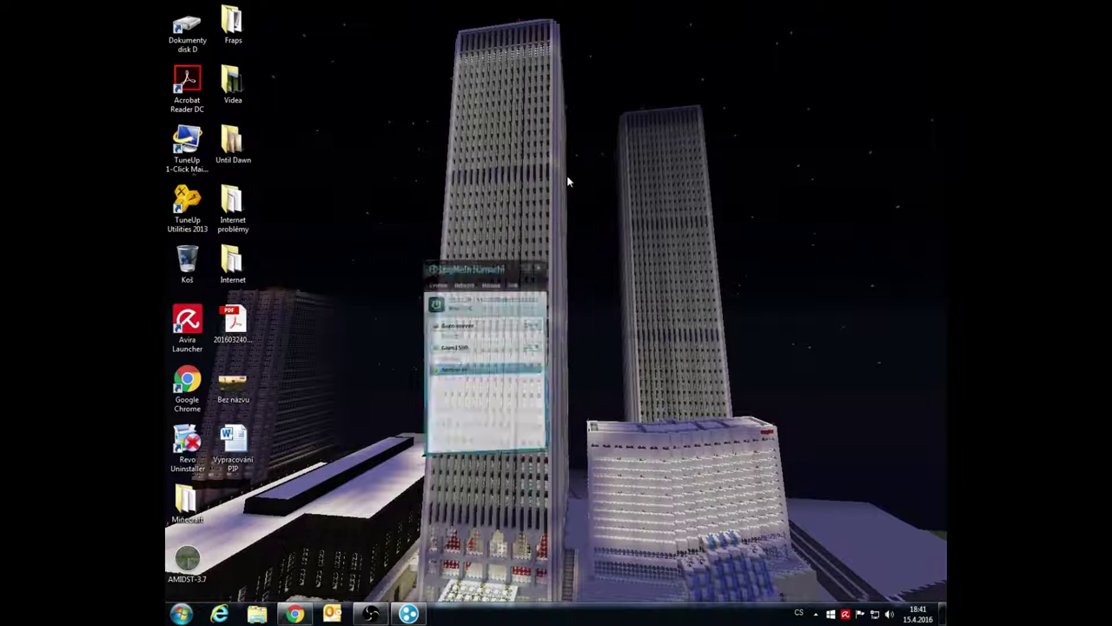
left_click(295, 615)
left_click(398, 9)
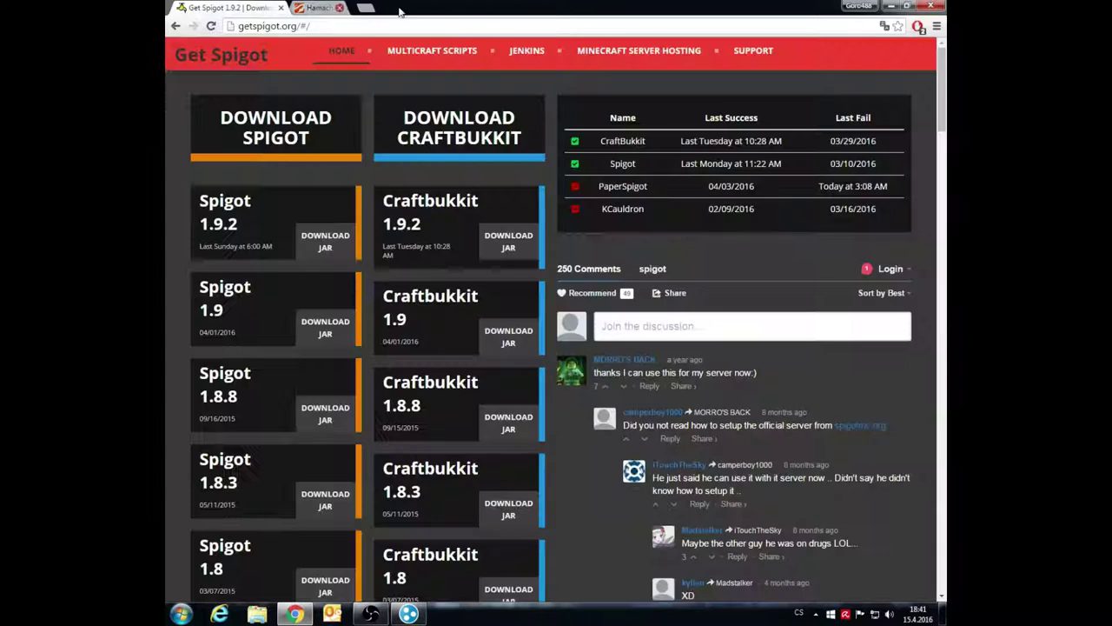
Dismiss the GGServers offer and download the Spigot 1.9 jar from GetSpigot.org
mouse_move(253, 325)
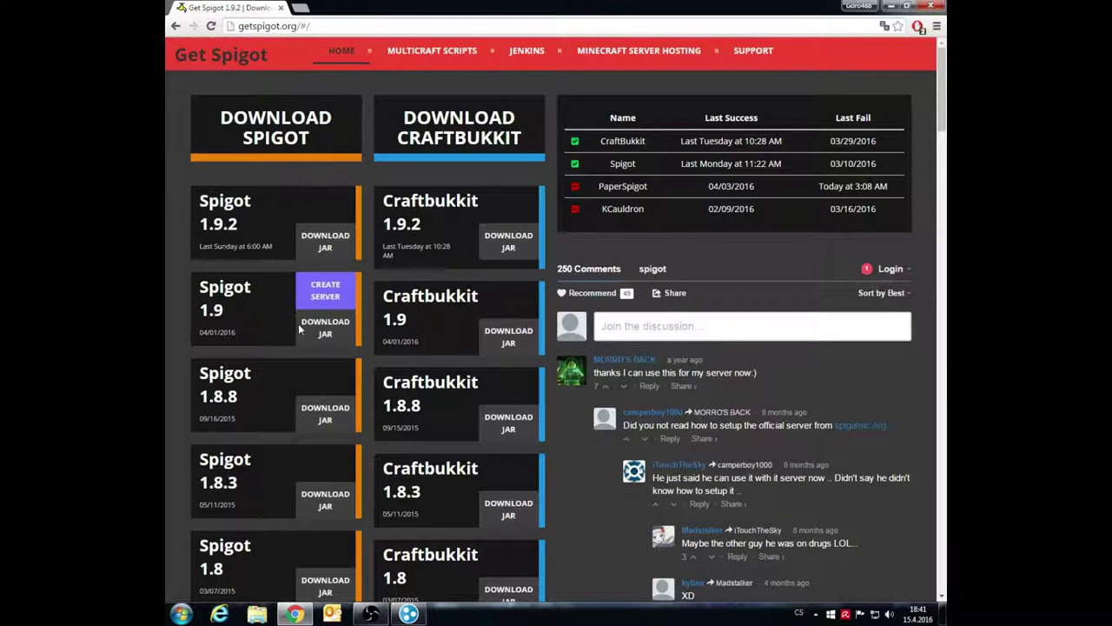
mouse_move(286, 247)
mouse_move(231, 224)
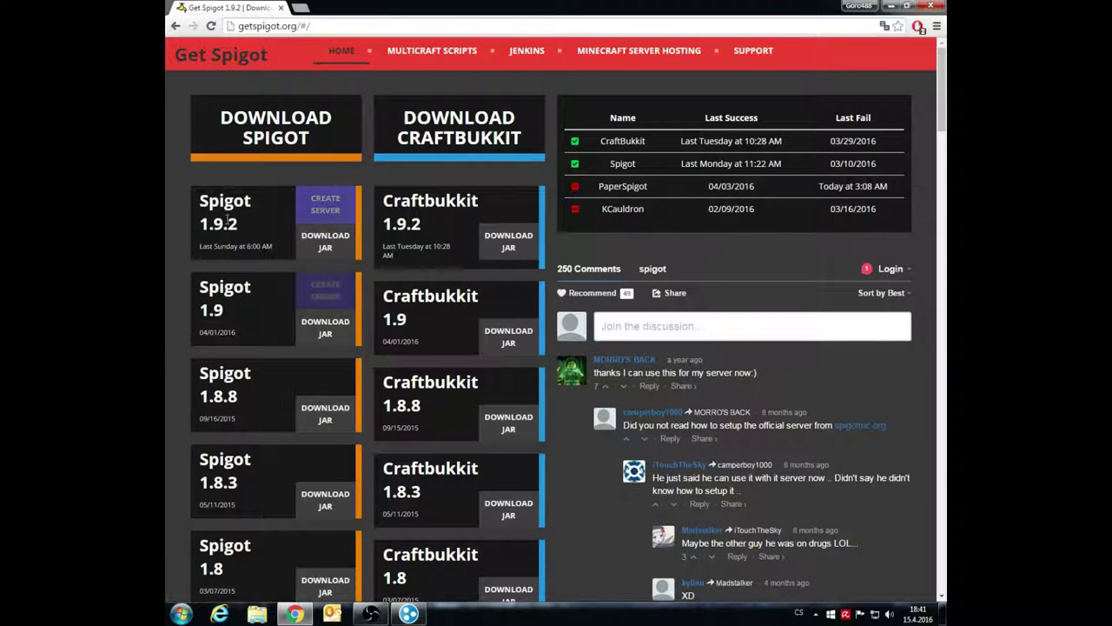
mouse_move(321, 300)
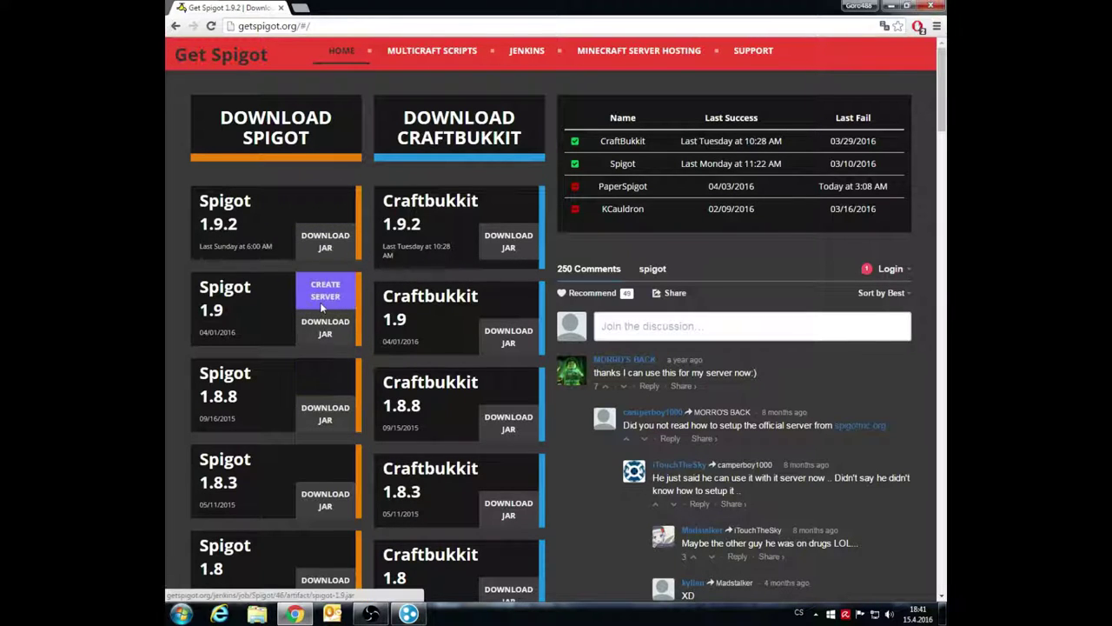
left_click_drag(200, 289, 228, 314)
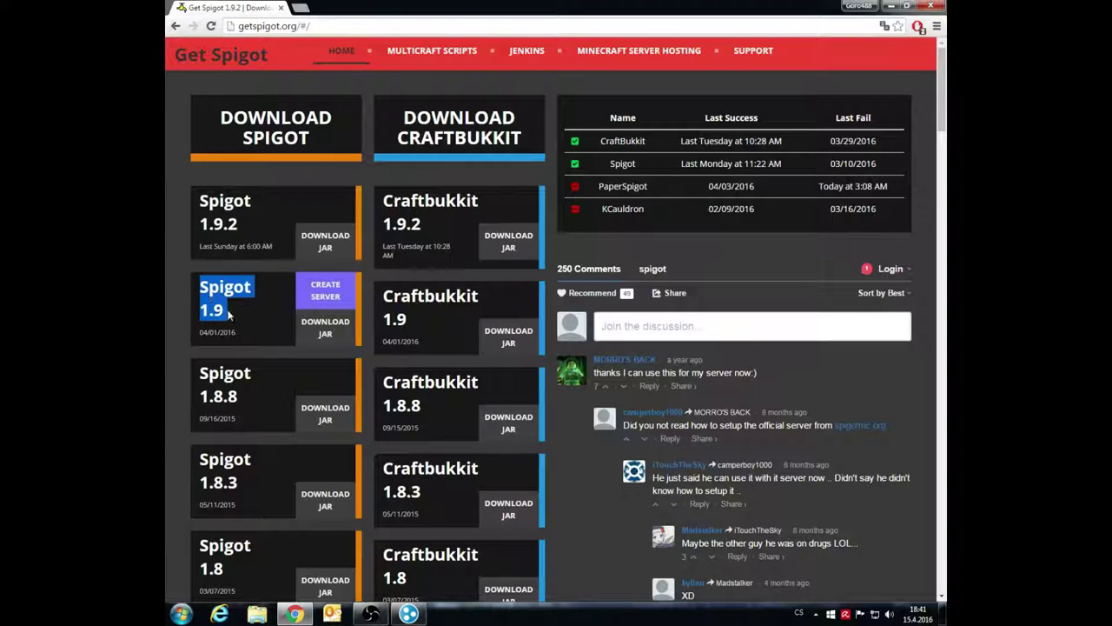
left_click(229, 314)
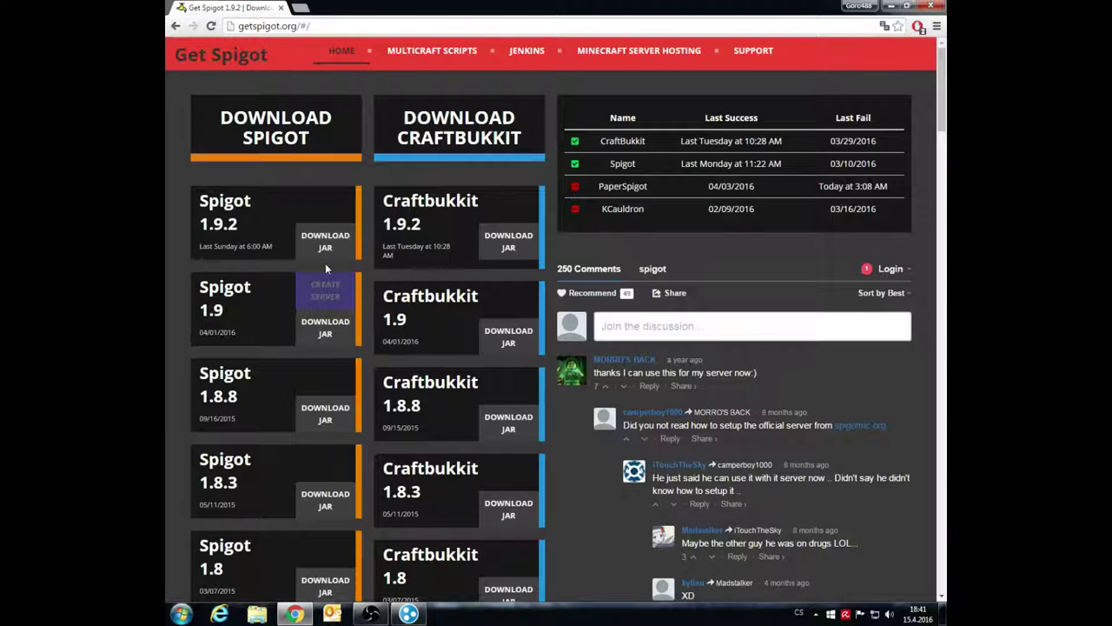
left_click(322, 207)
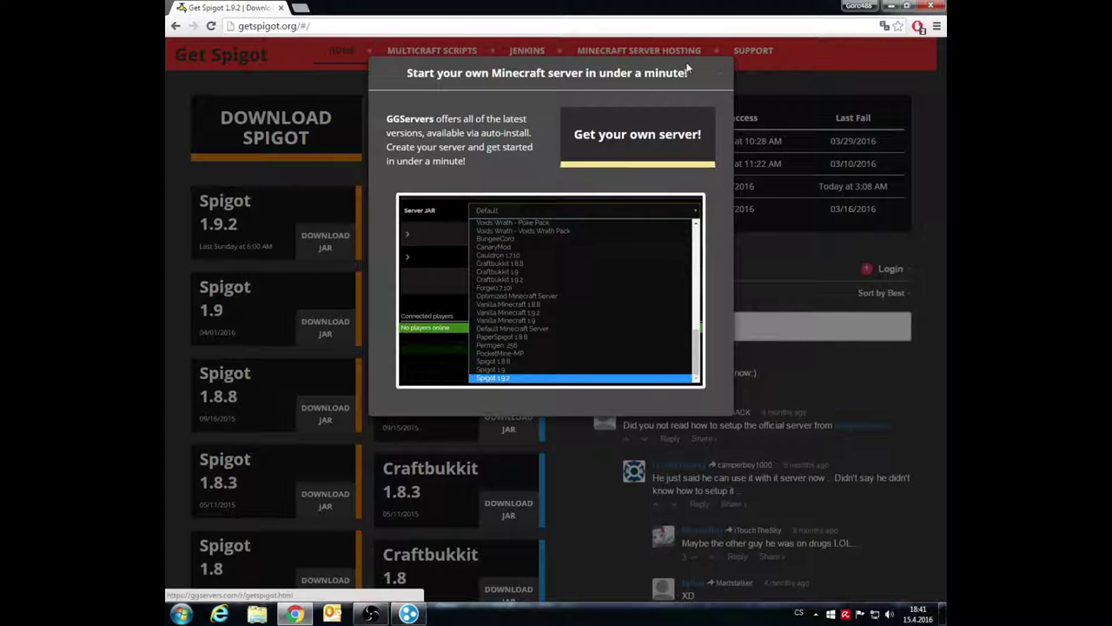
left_click(722, 70)
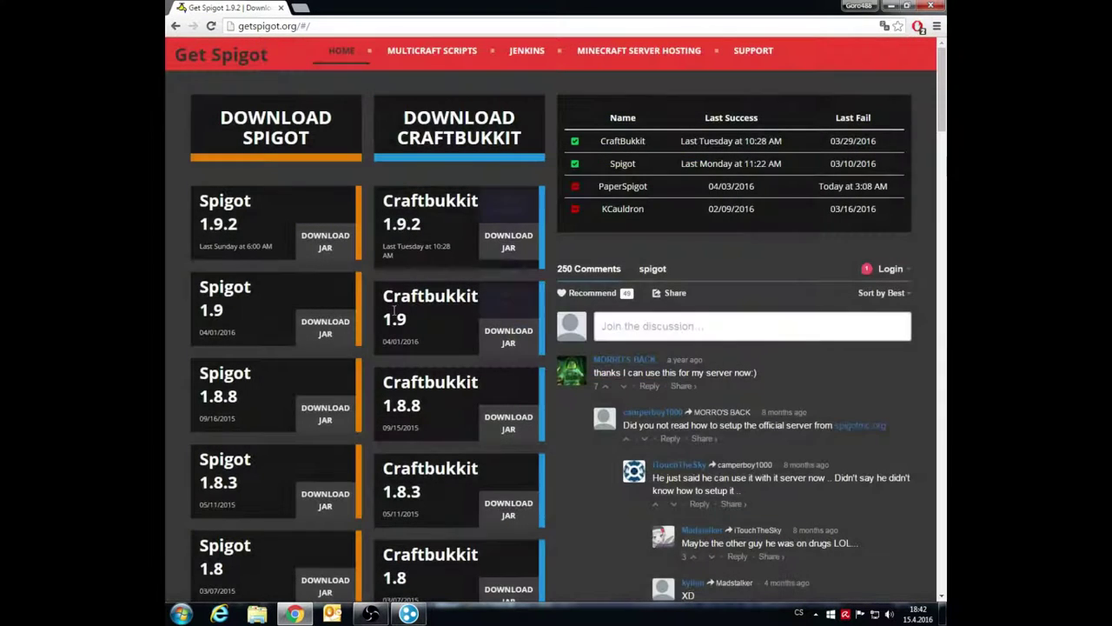
left_click(326, 332)
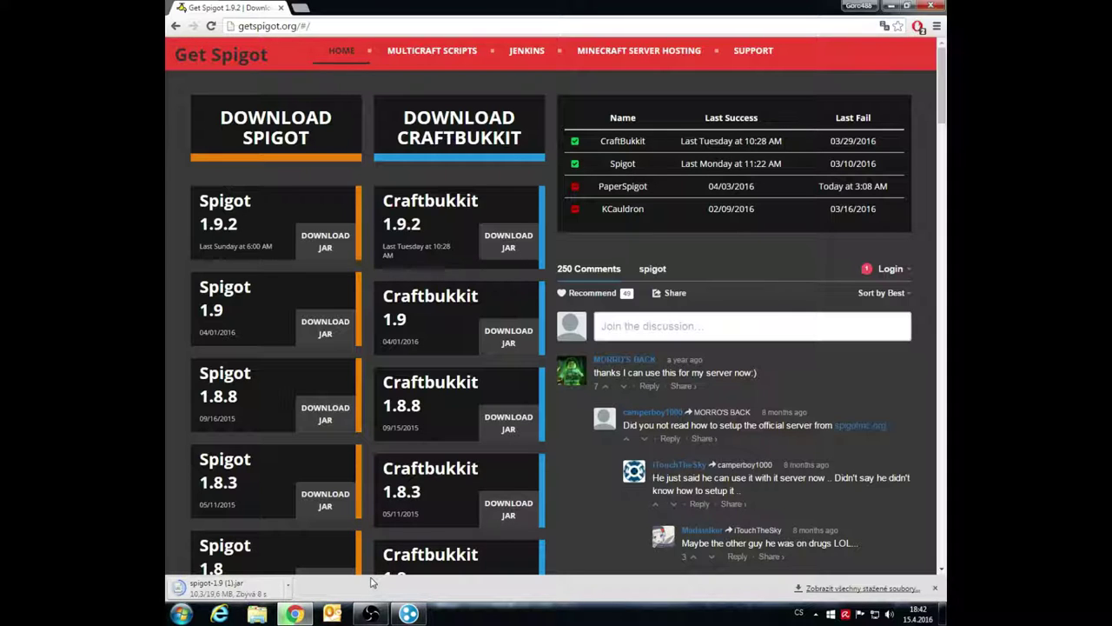
Create a desktop folder named Server and open it
left_click(891, 6)
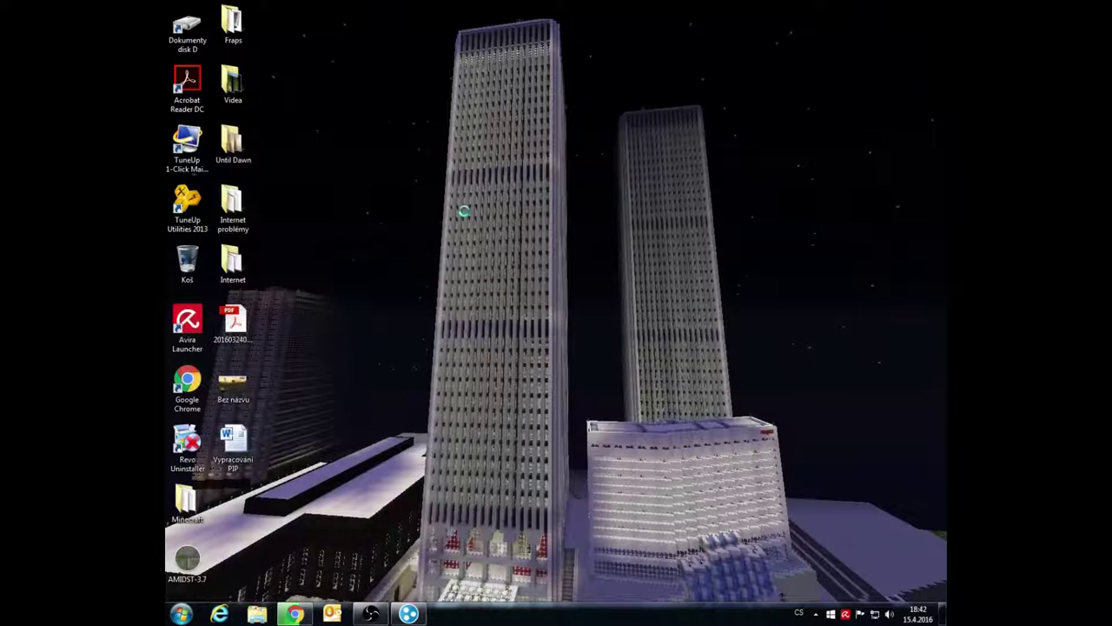
right_click(464, 211)
mouse_move(525, 341)
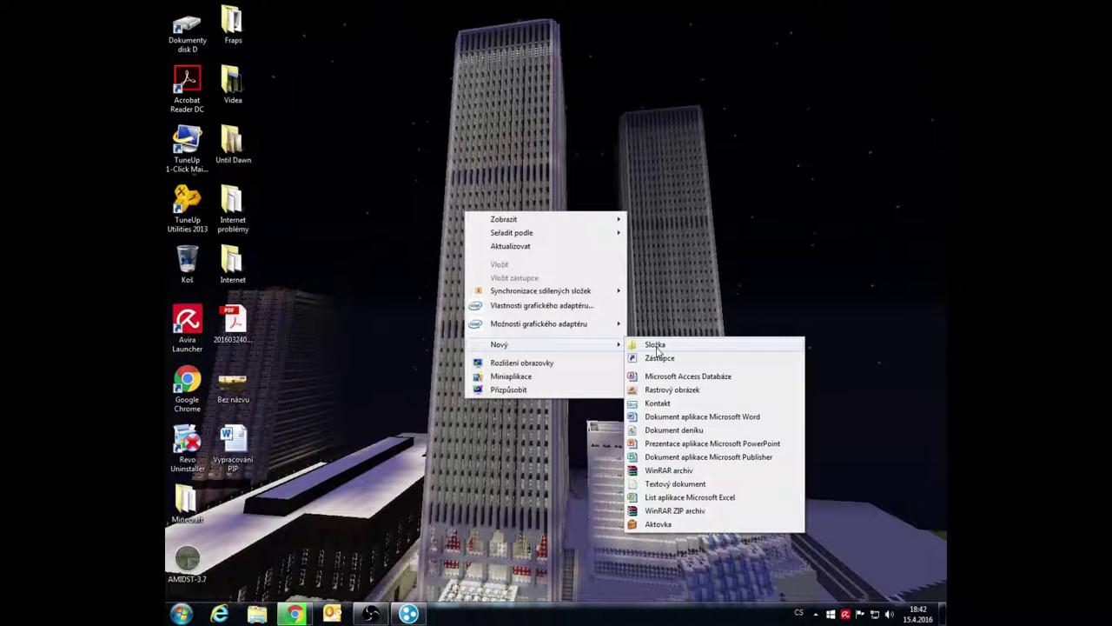
left_click(656, 345)
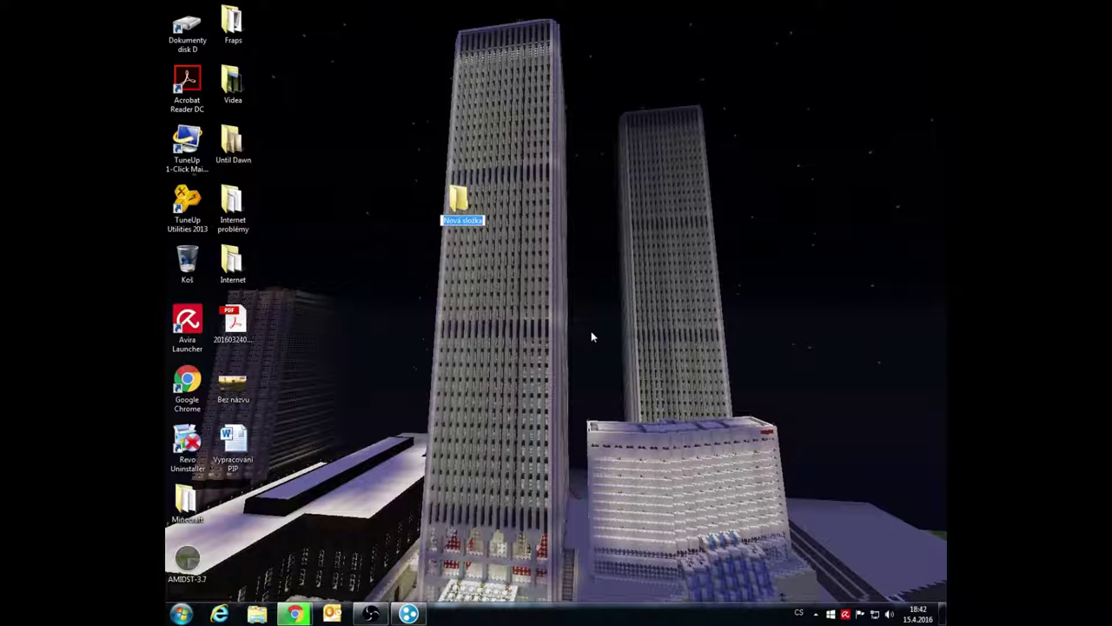
type("š")
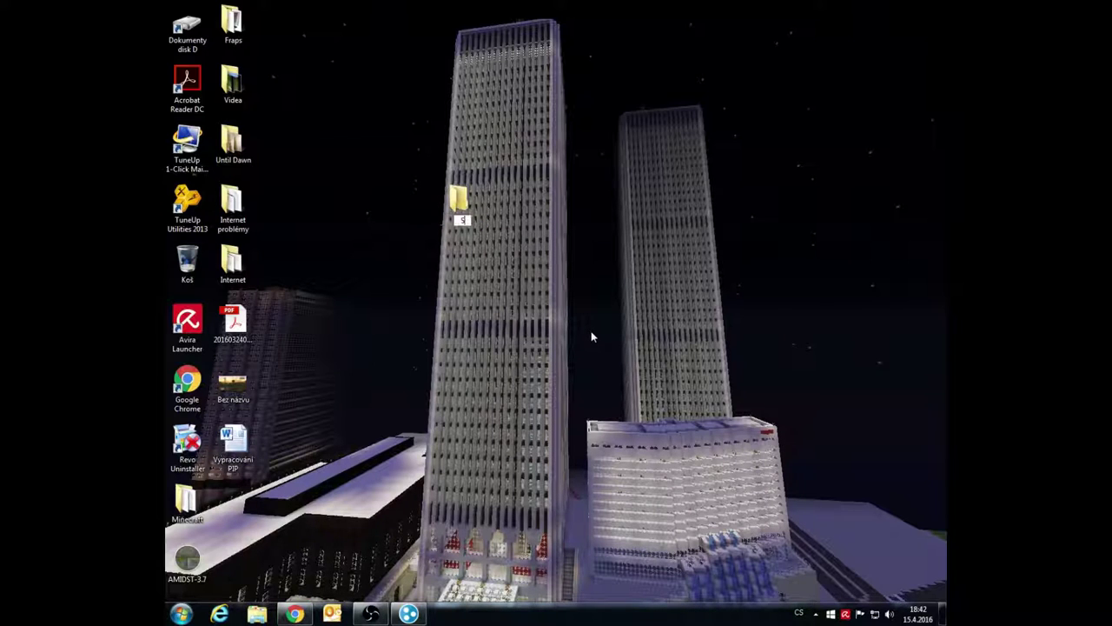
type("erver")
key("Return")
double_click(461, 202)
Keep the downloaded spigot-1.9 (1).jar and drag it into the Server folder
left_click(295, 614)
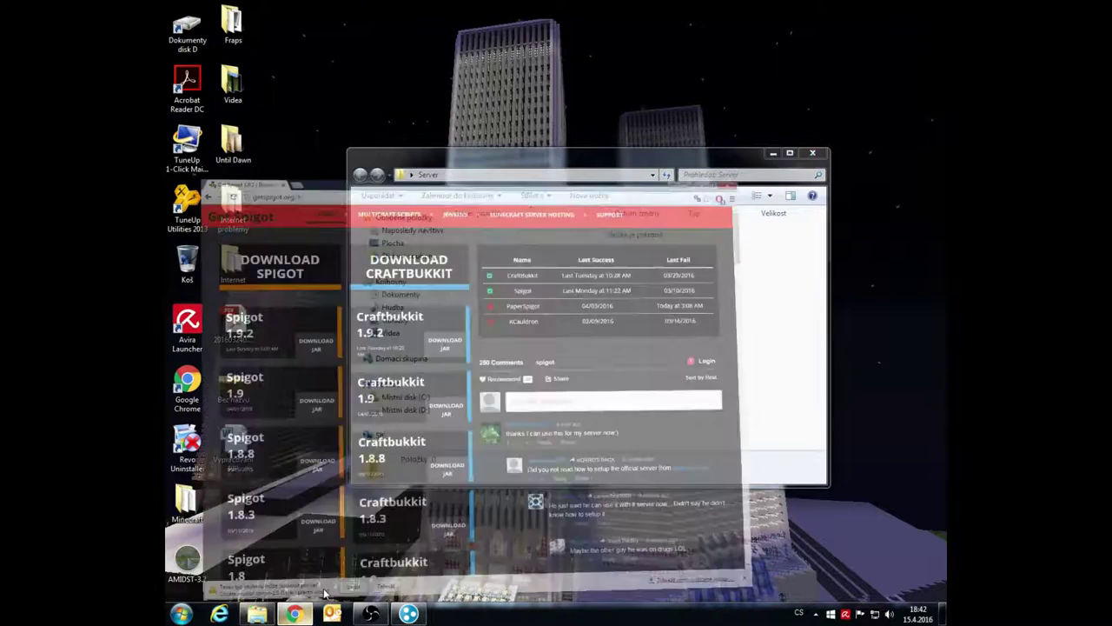
left_click(372, 589)
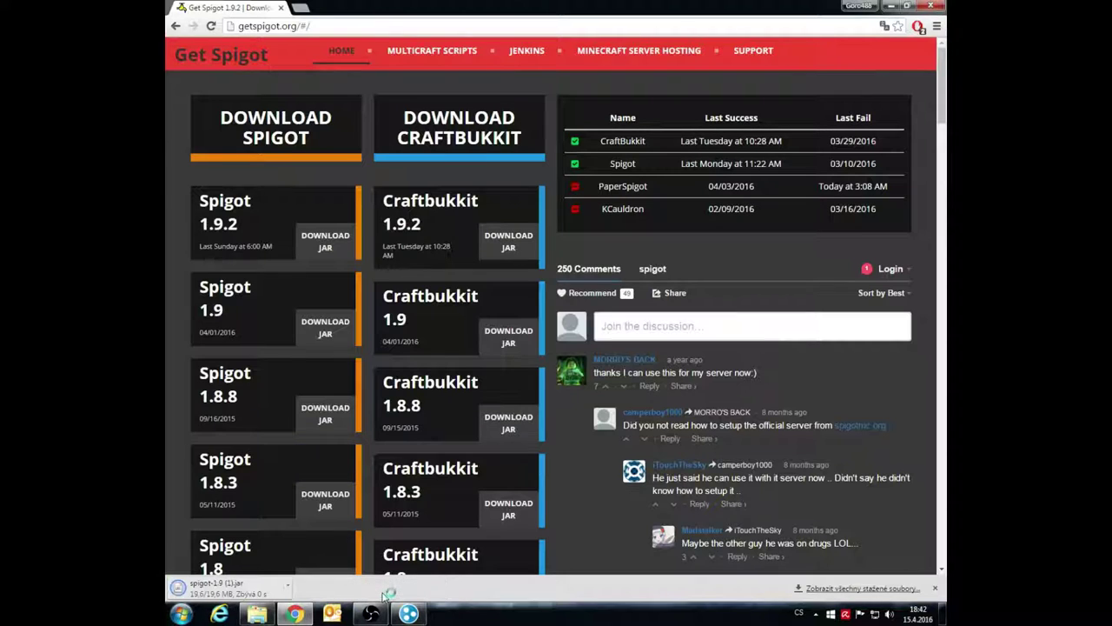
key("super+Down")
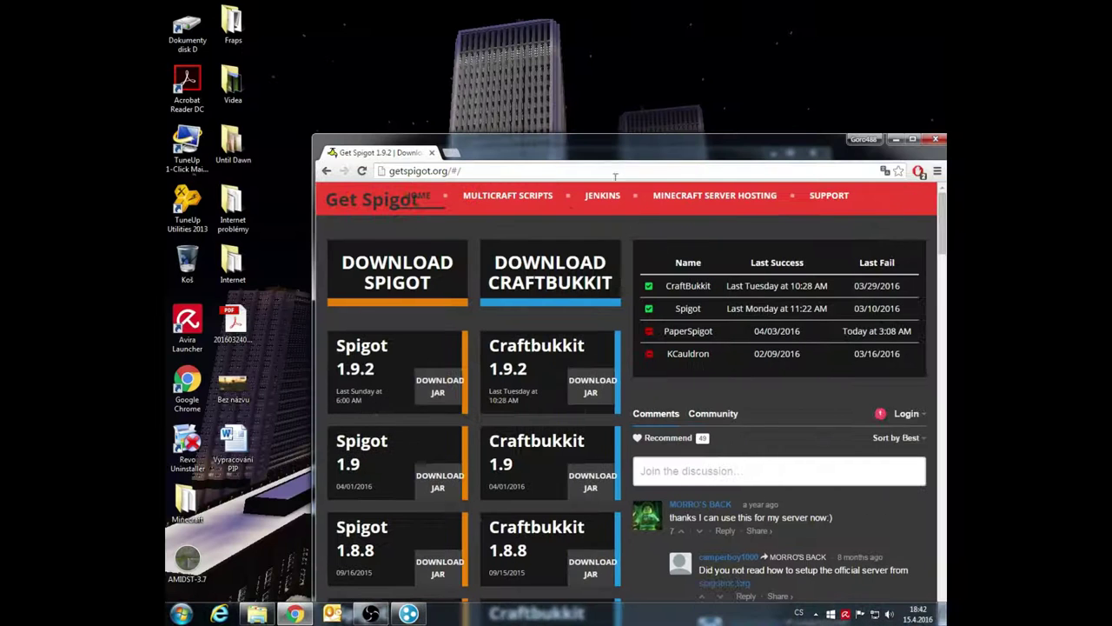
left_click(257, 613)
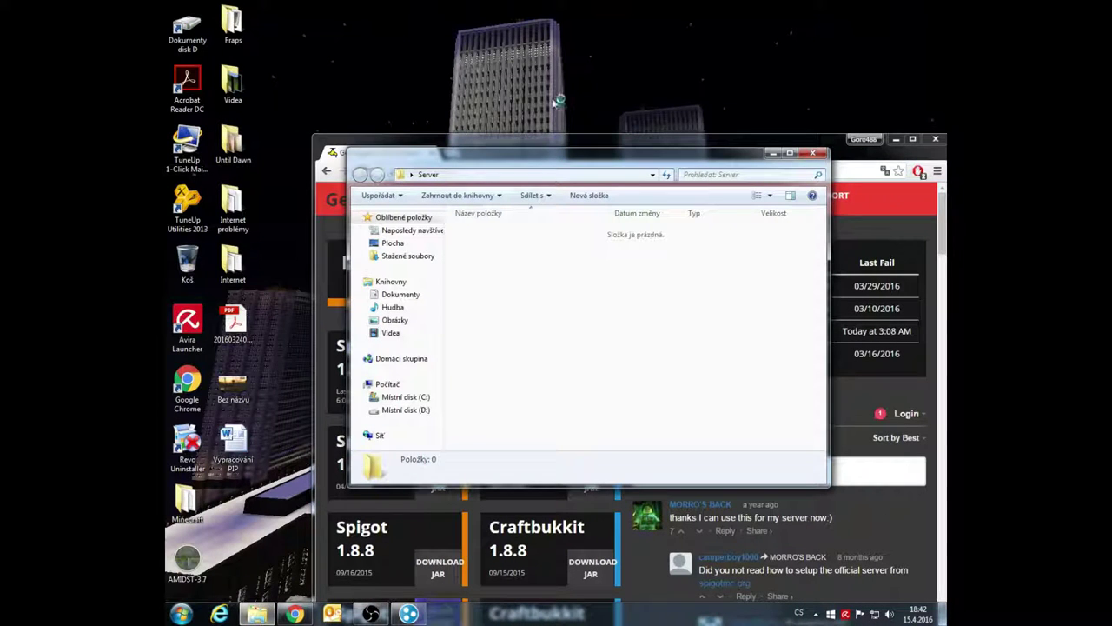
left_click(867, 159)
left_click_drag(793, 155, 766, 21)
left_click(257, 614)
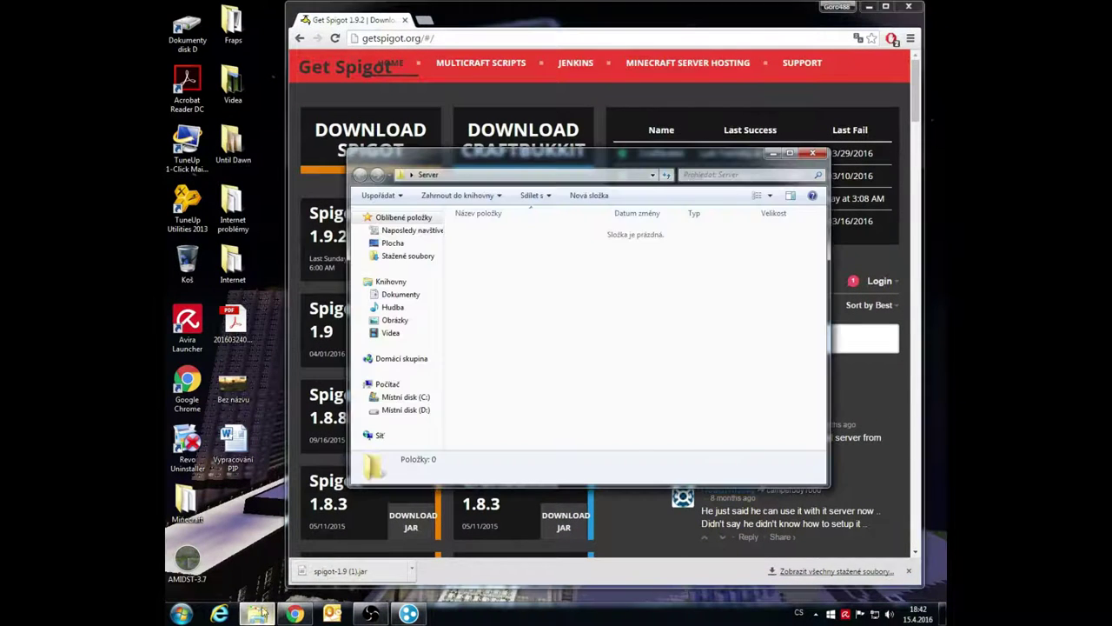
left_click_drag(359, 571, 511, 351)
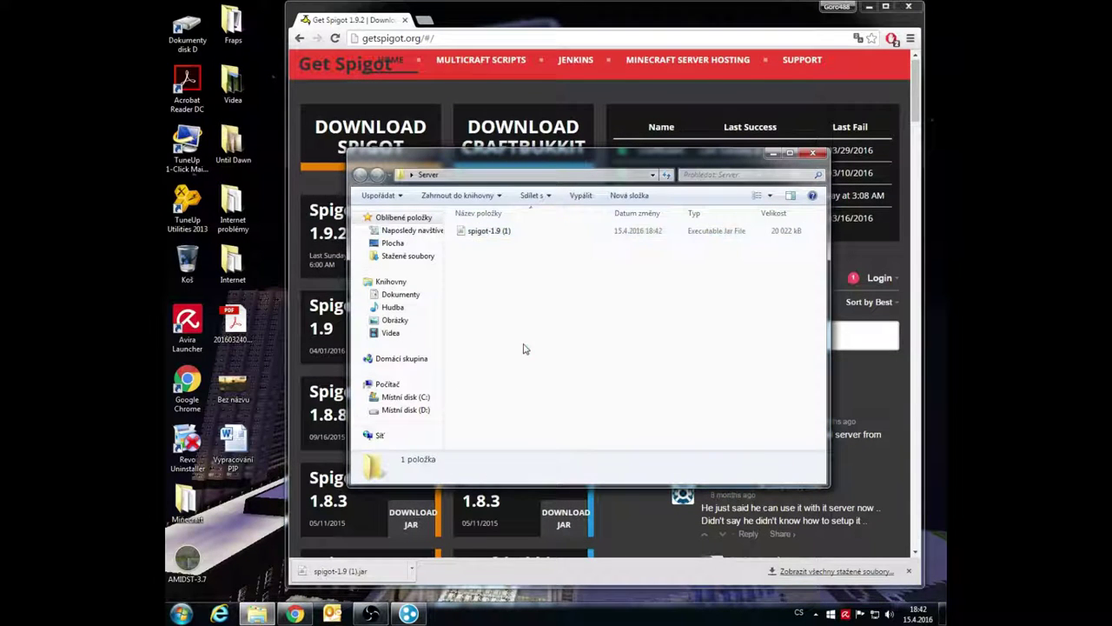
Rename the jar in the Server folder to spigot_server
right_click(505, 232)
left_click(530, 456)
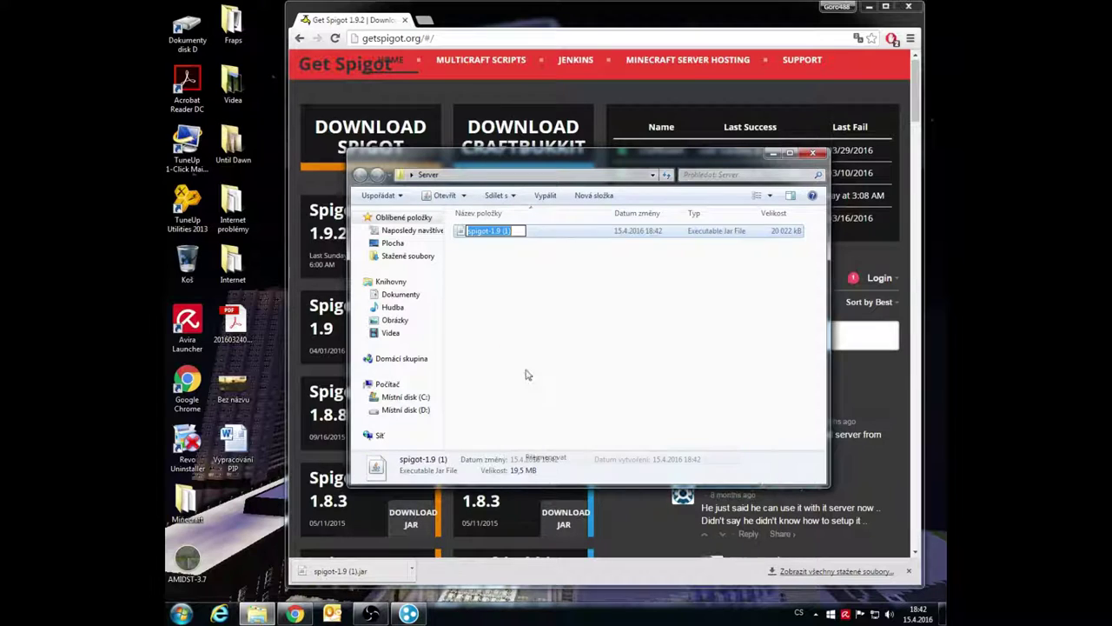
left_click_drag(501, 231, 521, 231)
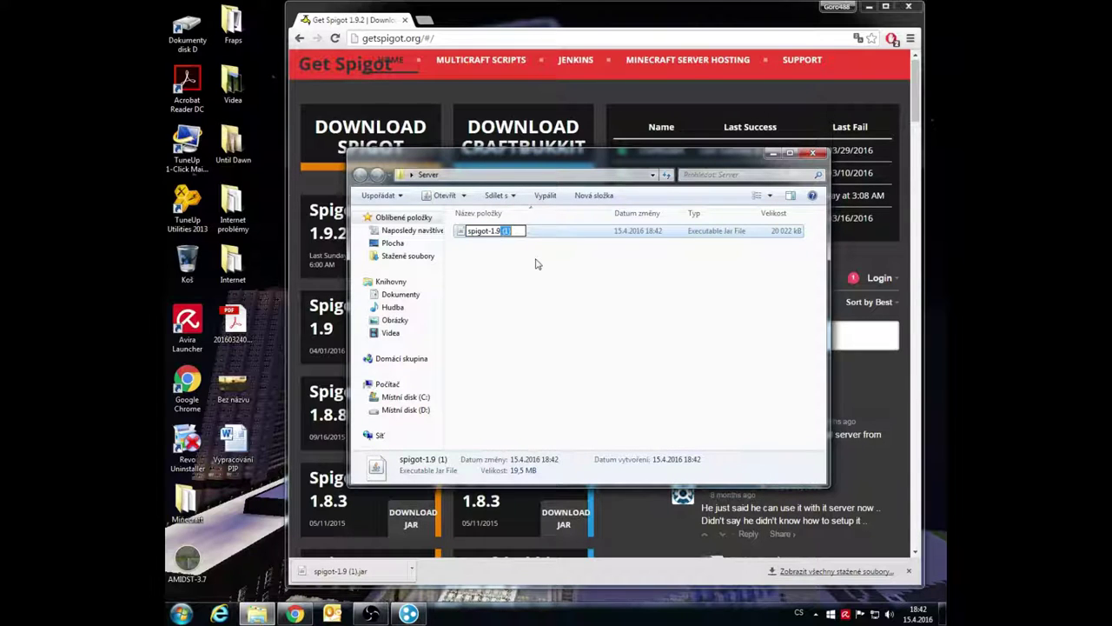
key("BackSpace")
key("BackSpace")
key("BackSpace")
key("Return")
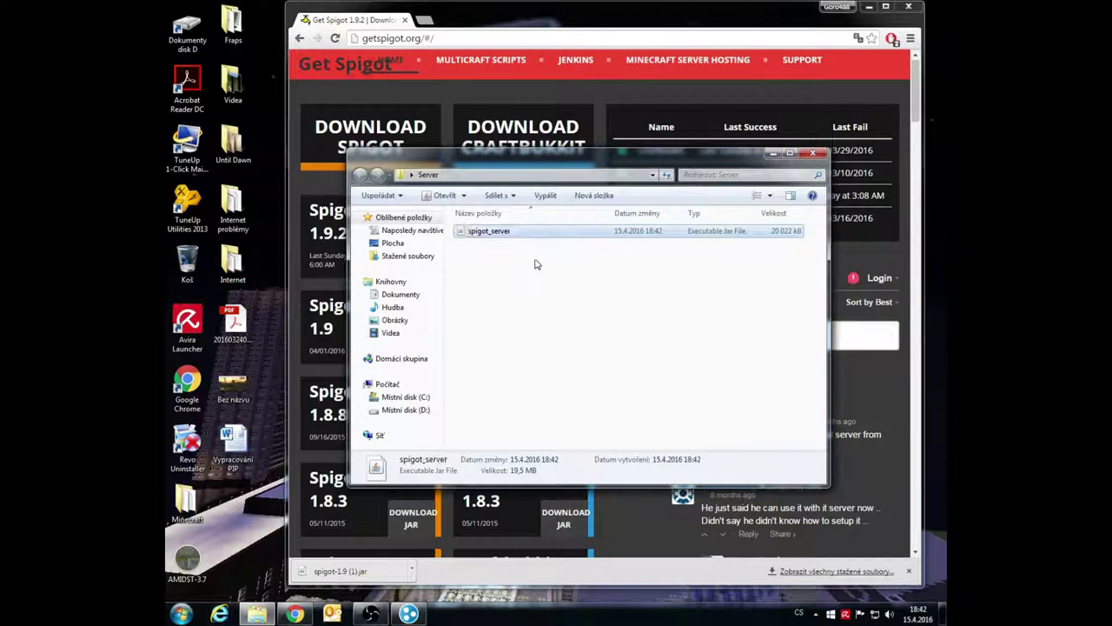
left_click(536, 271)
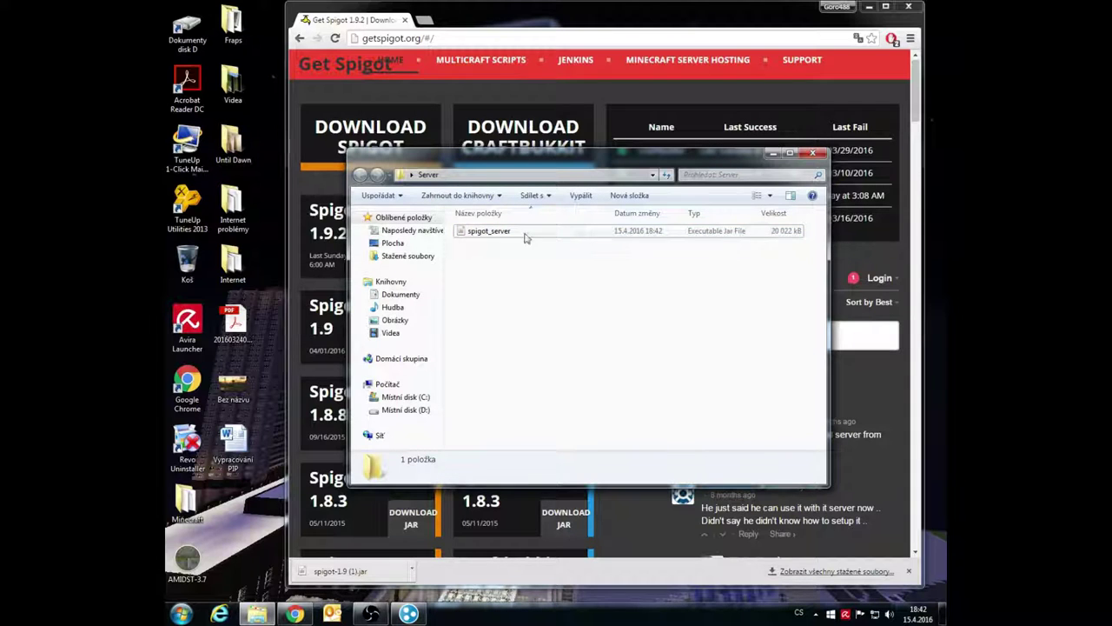
double_click(184, 30)
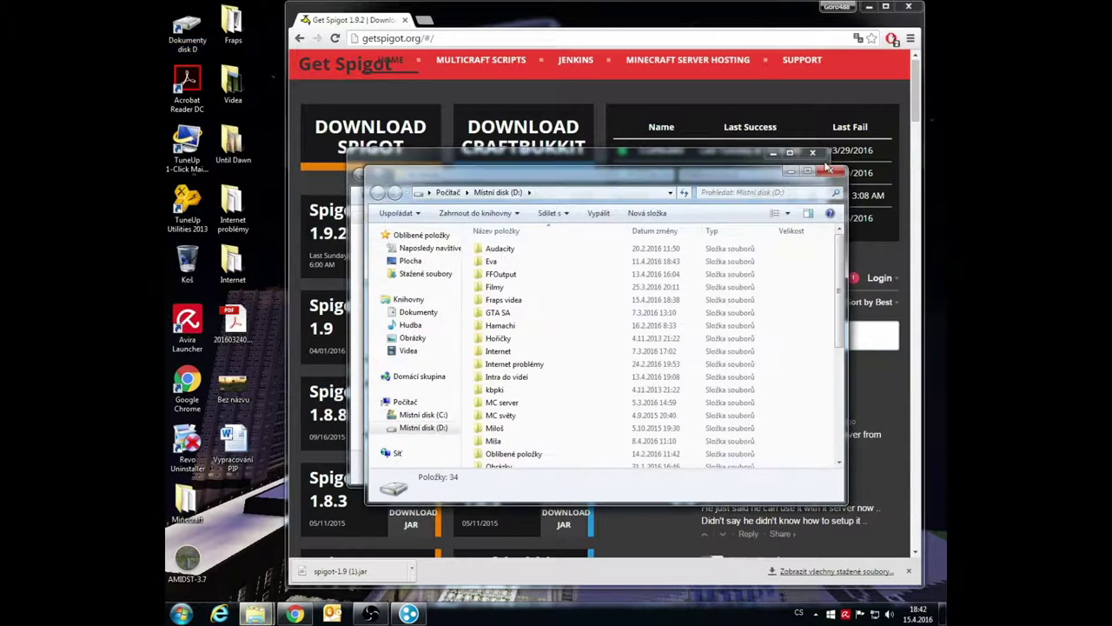
Maximize Chrome and visit bukkit.org
left_click(829, 169)
left_click(800, 21)
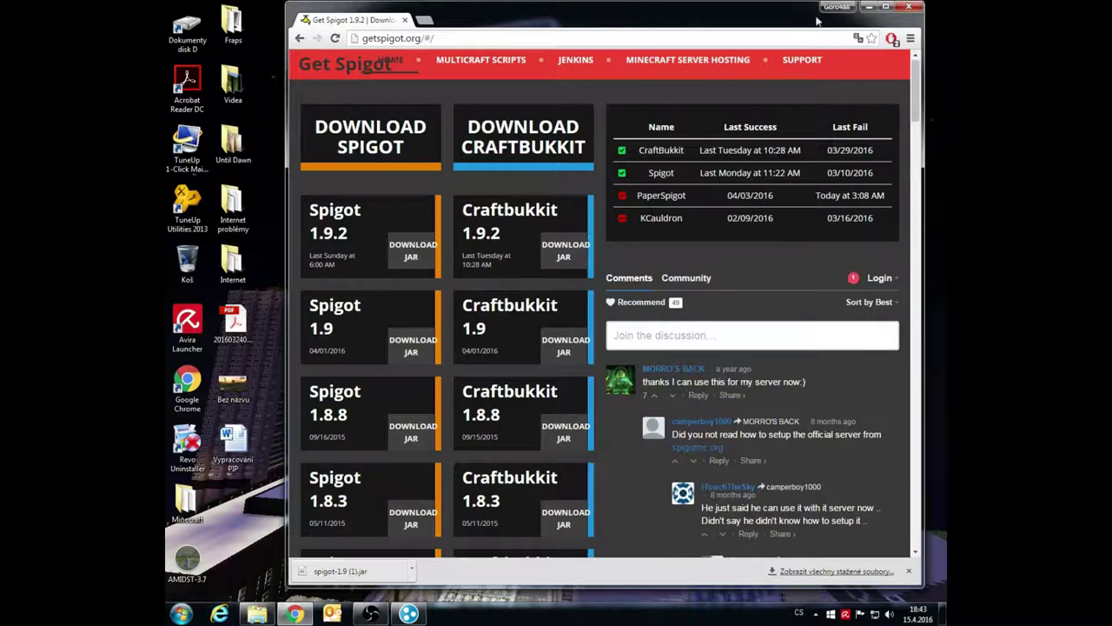
left_click(885, 7)
left_click(306, 26)
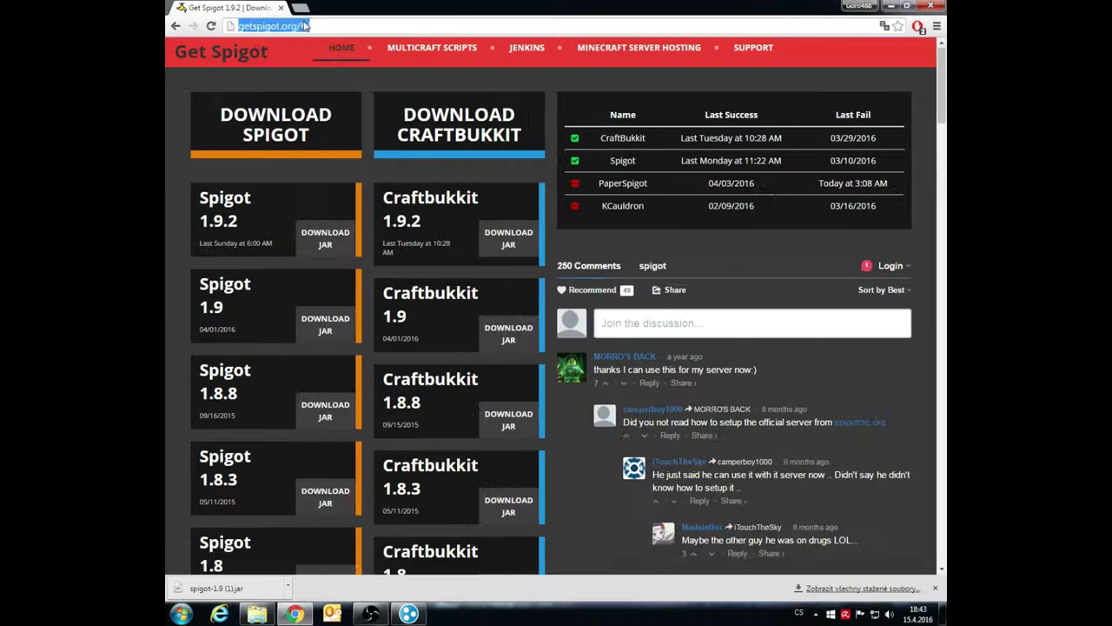
type("bu")
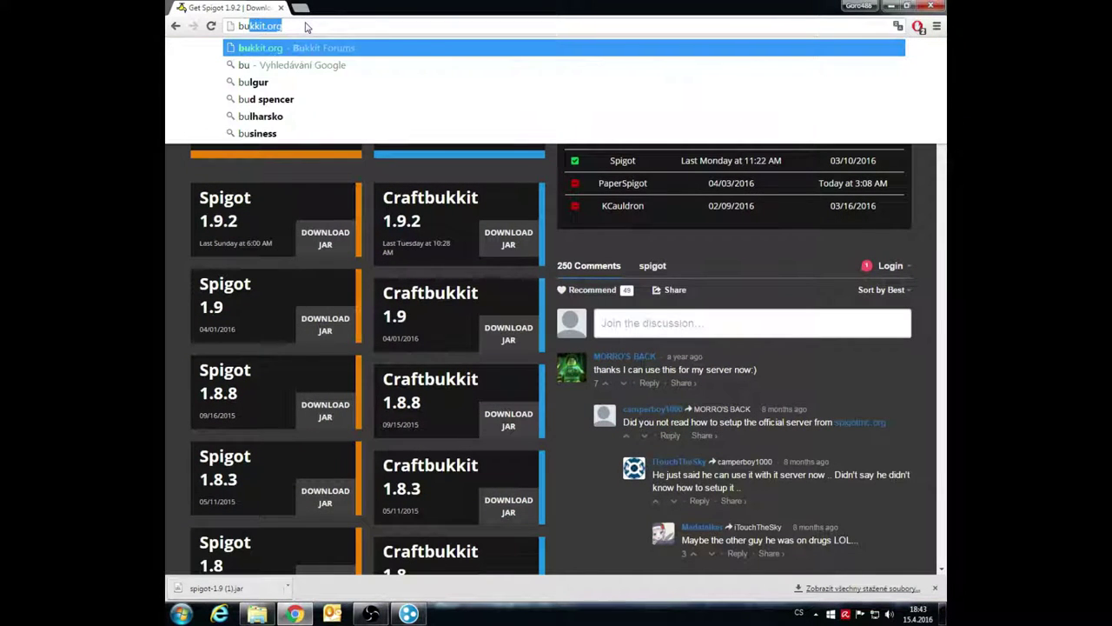
type("kki")
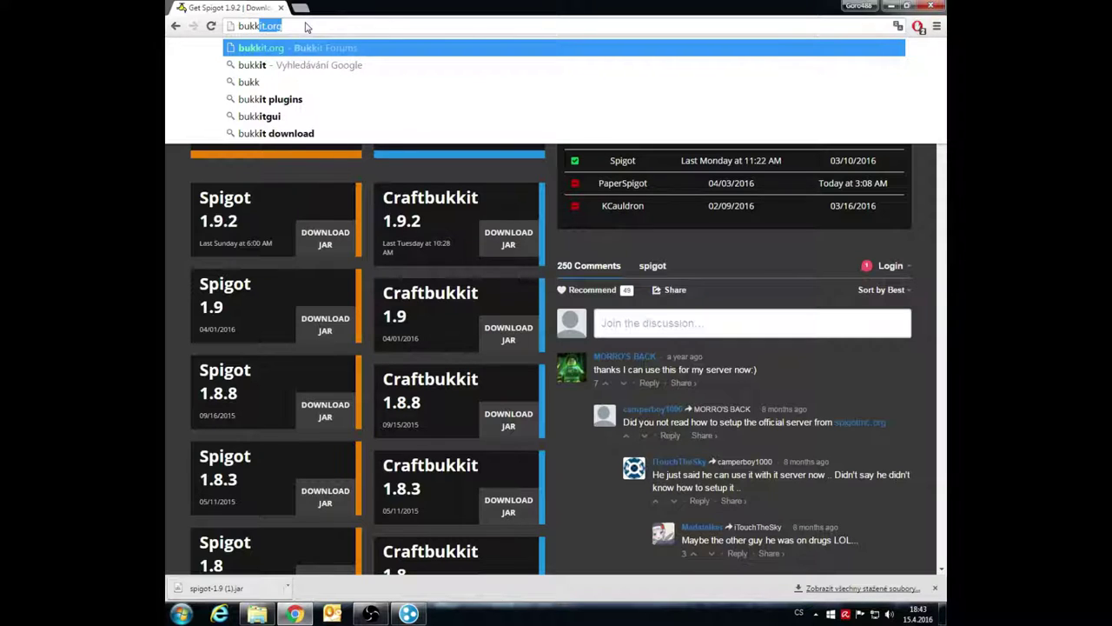
left_click(307, 47)
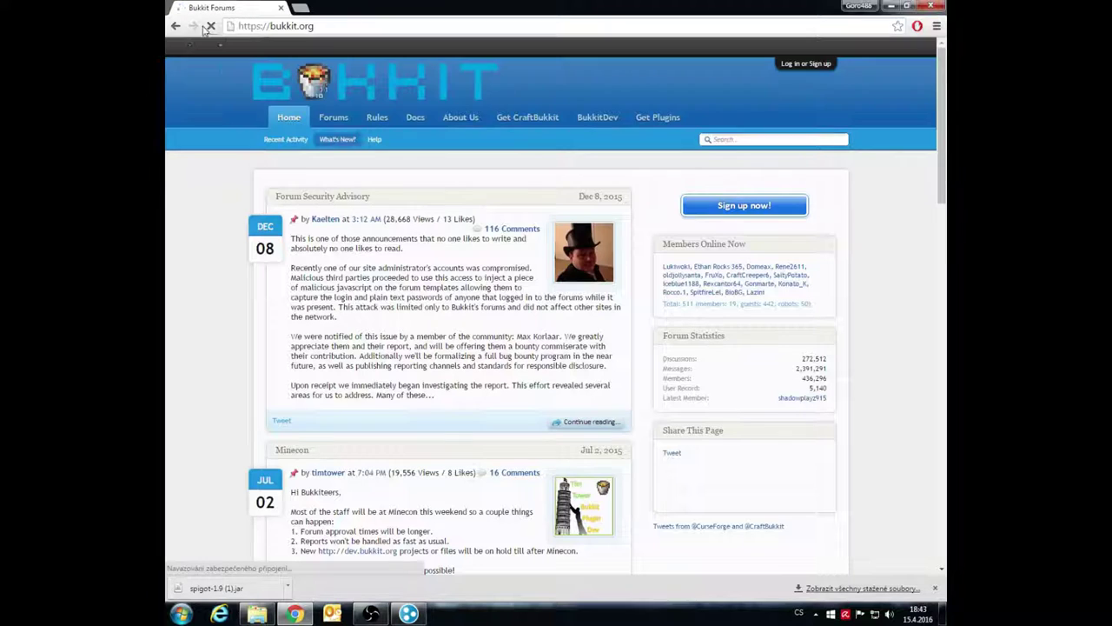
left_click(268, 32)
type("bukkit")
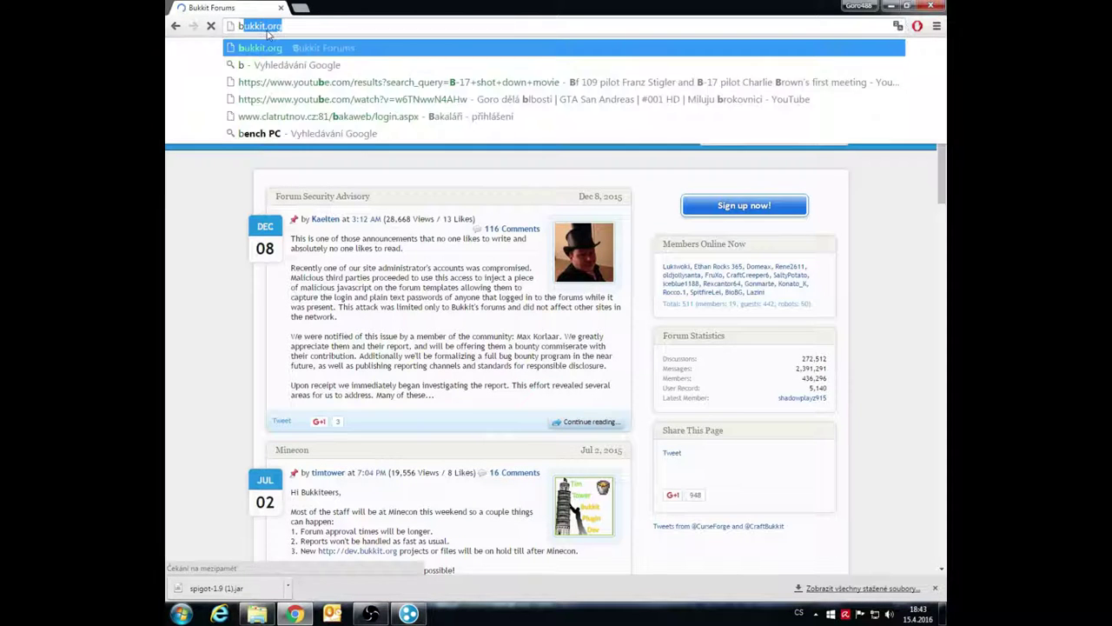
key("Return")
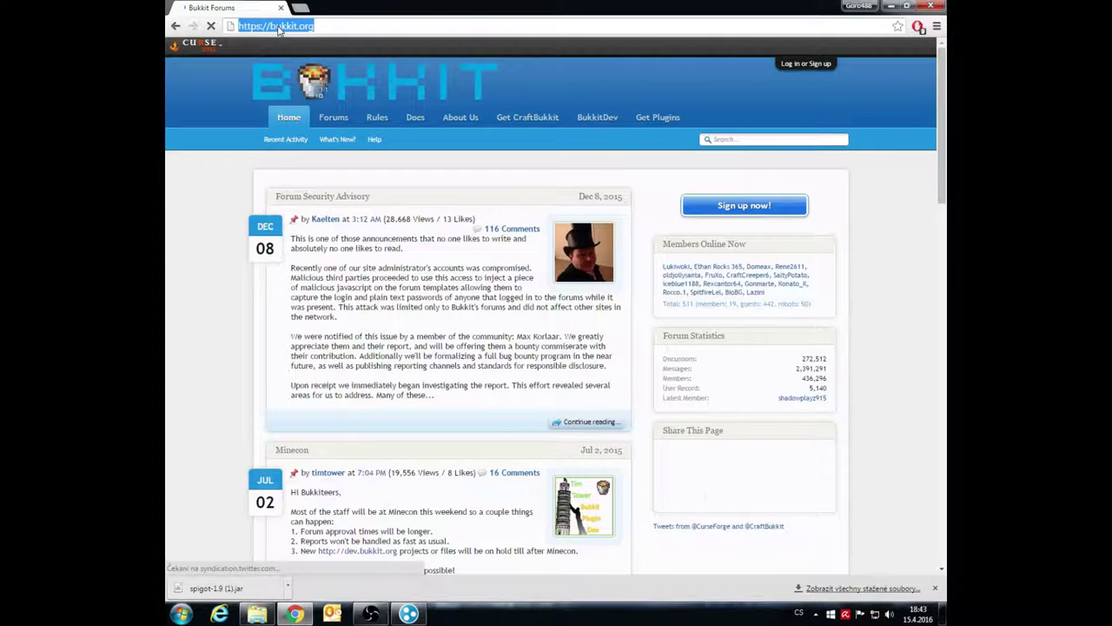
Search google.cz for 'bukkit'
left_click(267, 26)
left_click(291, 44)
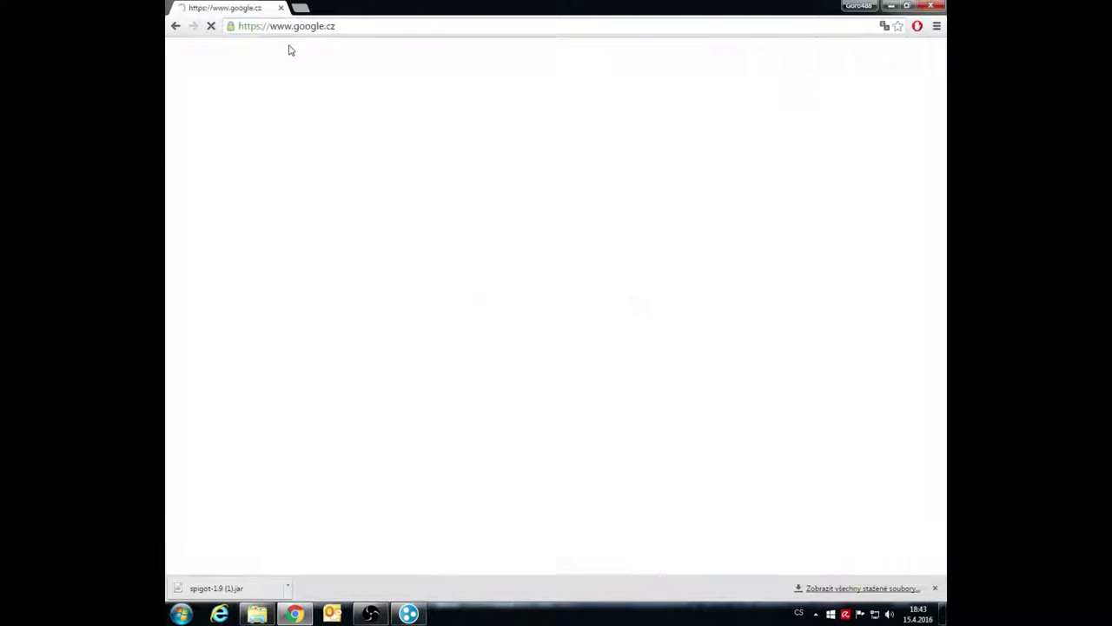
type("b")
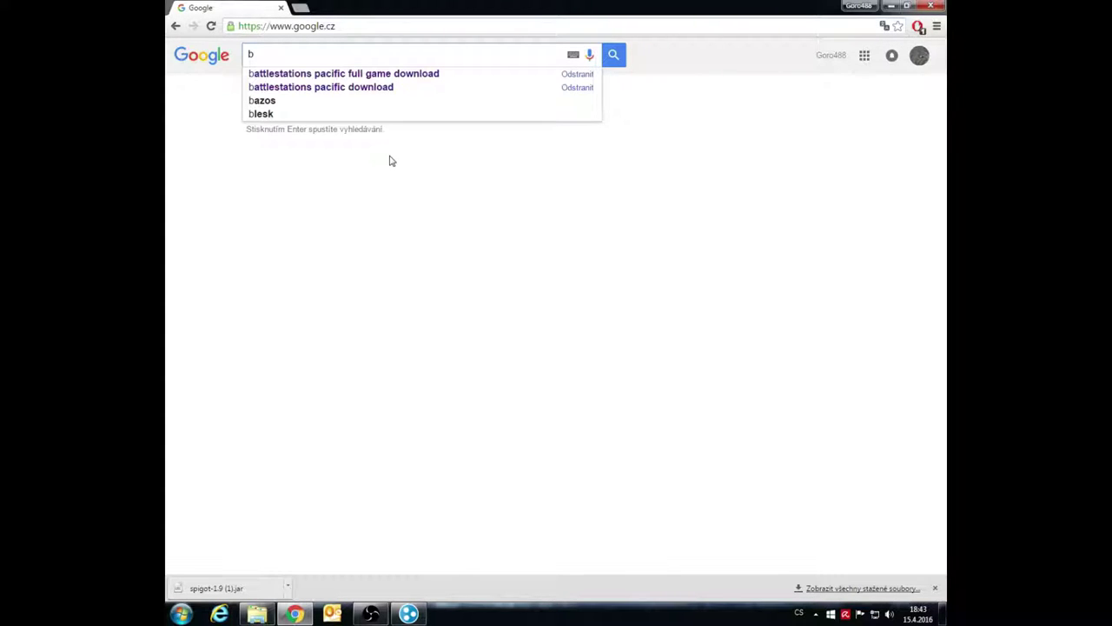
type("ukkit")
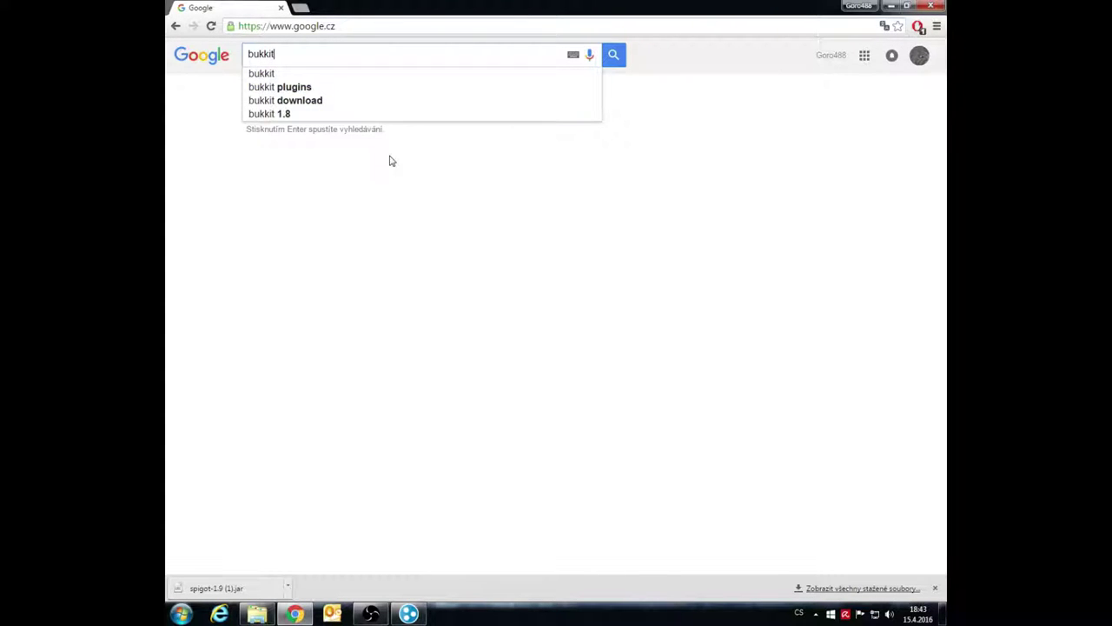
key("Return")
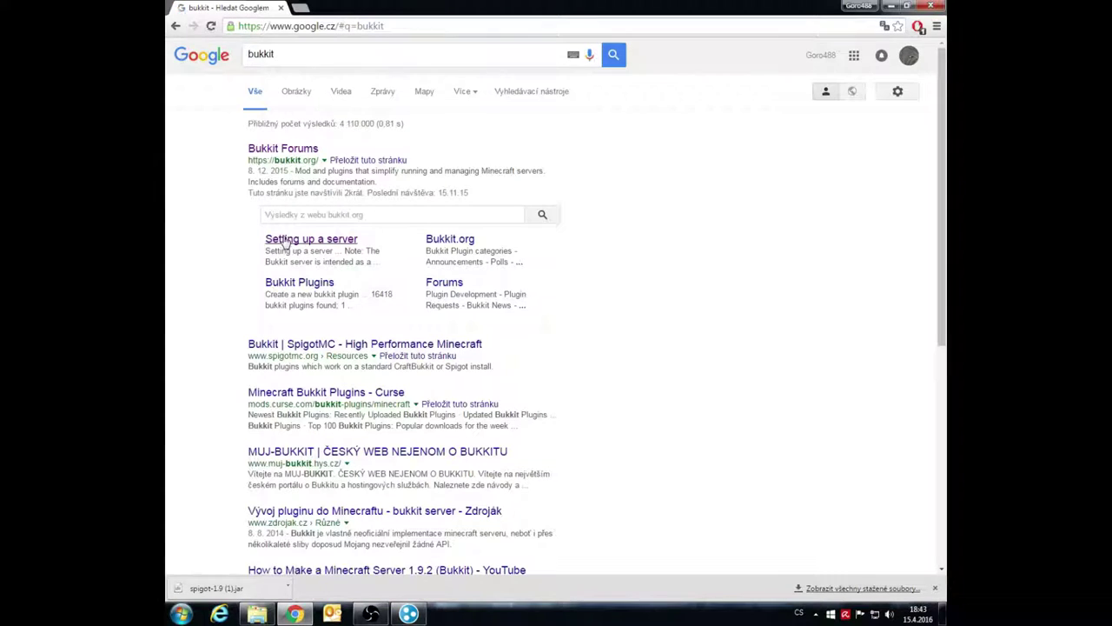
Copy the Windows java launch command from Bukkit Wiki's 'Setting up a server', then close Chrome
left_click(284, 243)
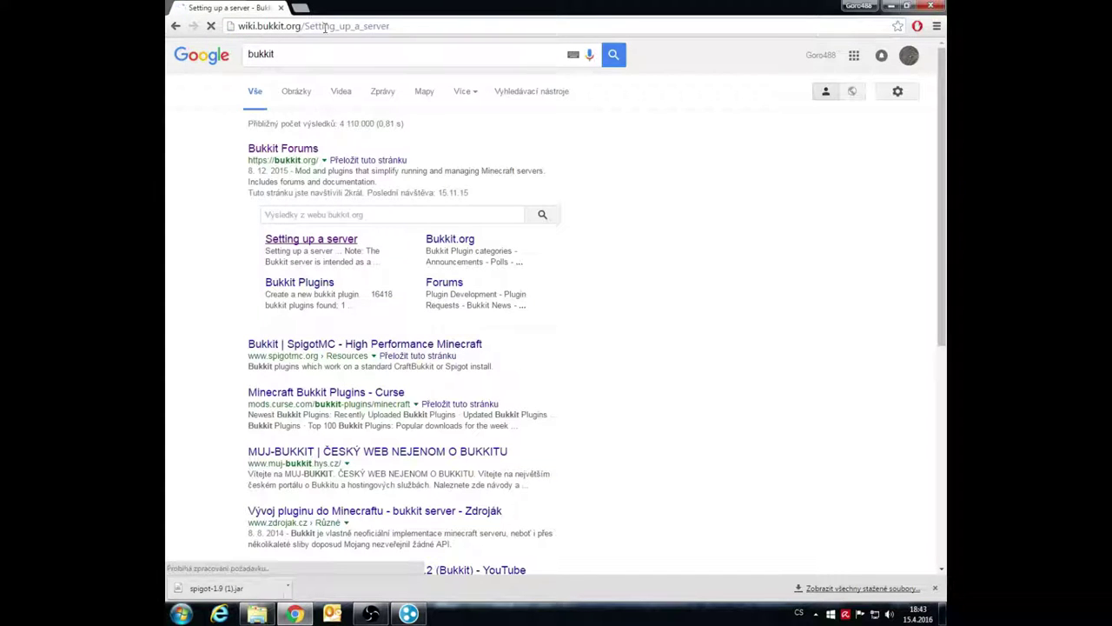
scroll(477, 417, "down", 4)
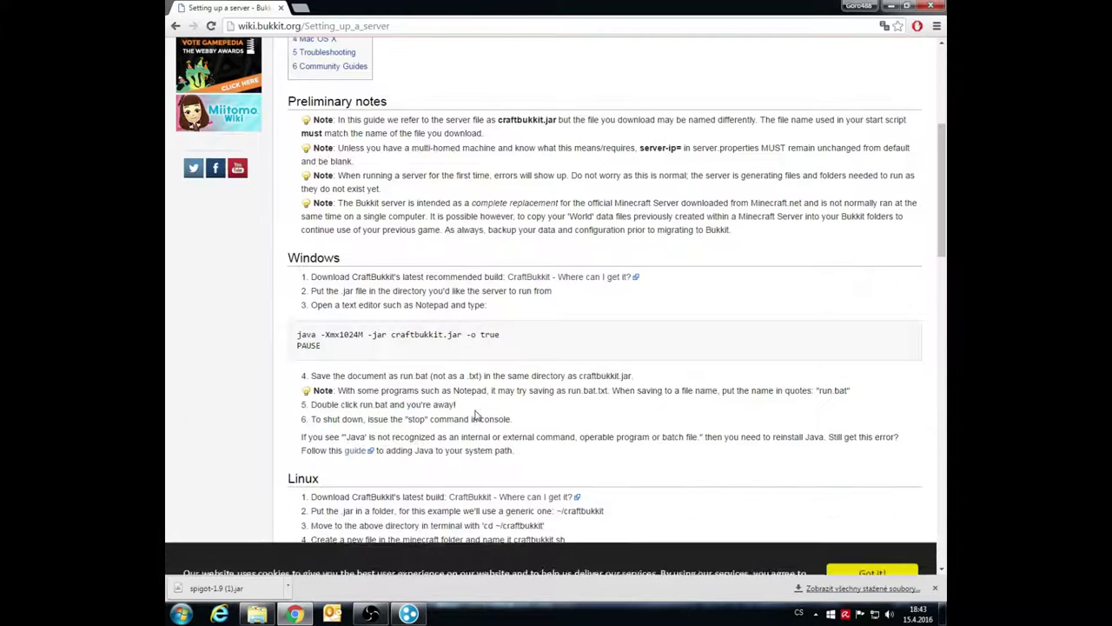
scroll(476, 418, "down", 4)
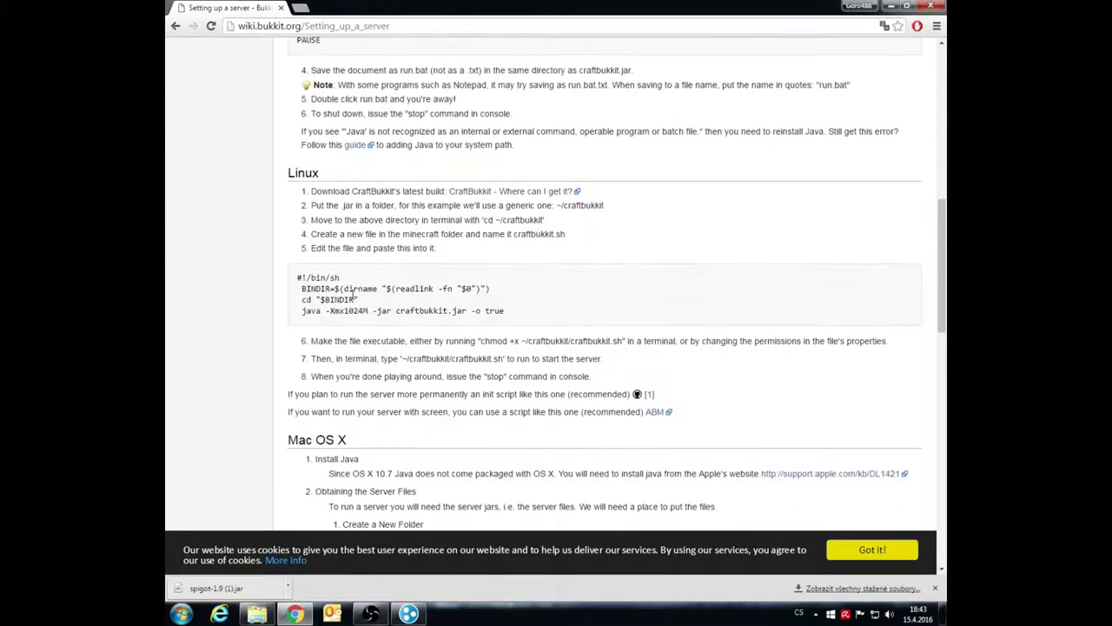
scroll(382, 391, "down", 3)
scroll(382, 391, "up", 6)
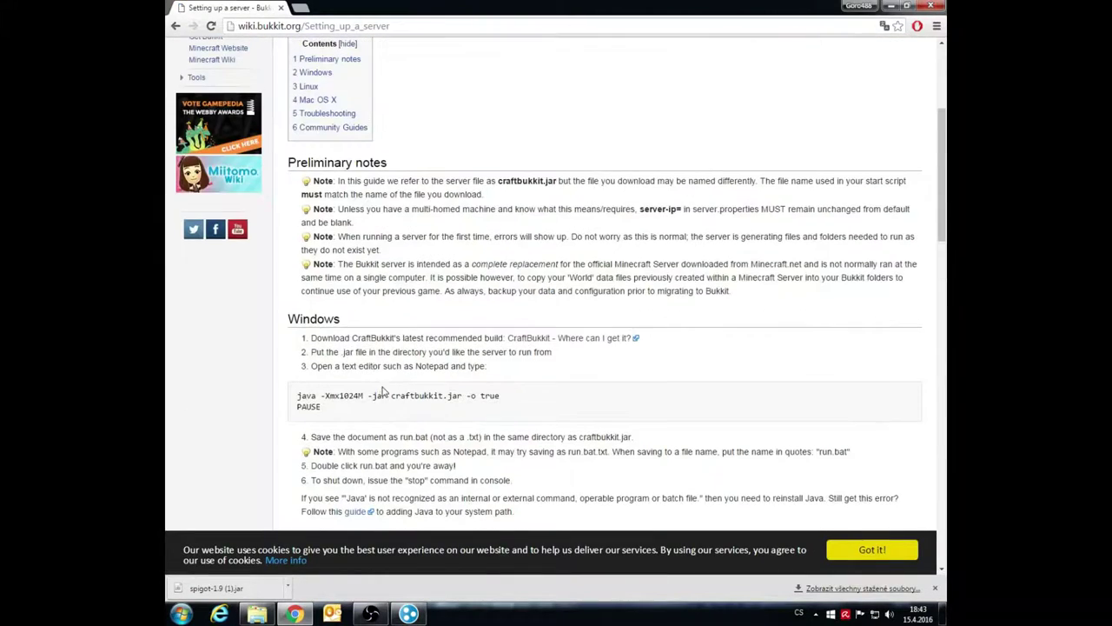
scroll(352, 383, "down", 1)
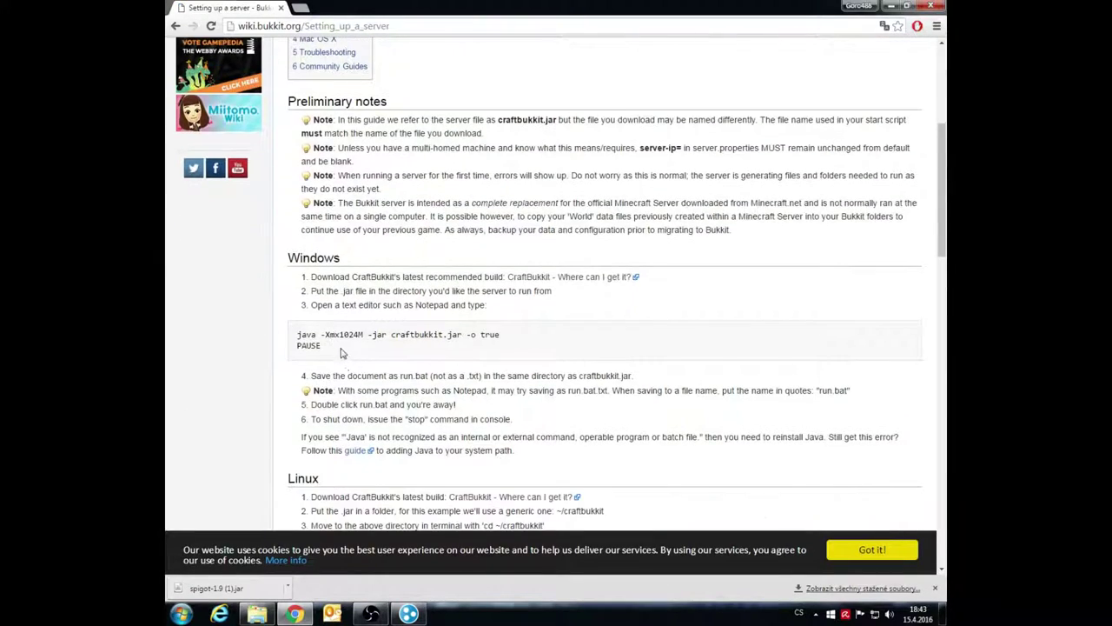
left_click_drag(335, 348, 297, 334)
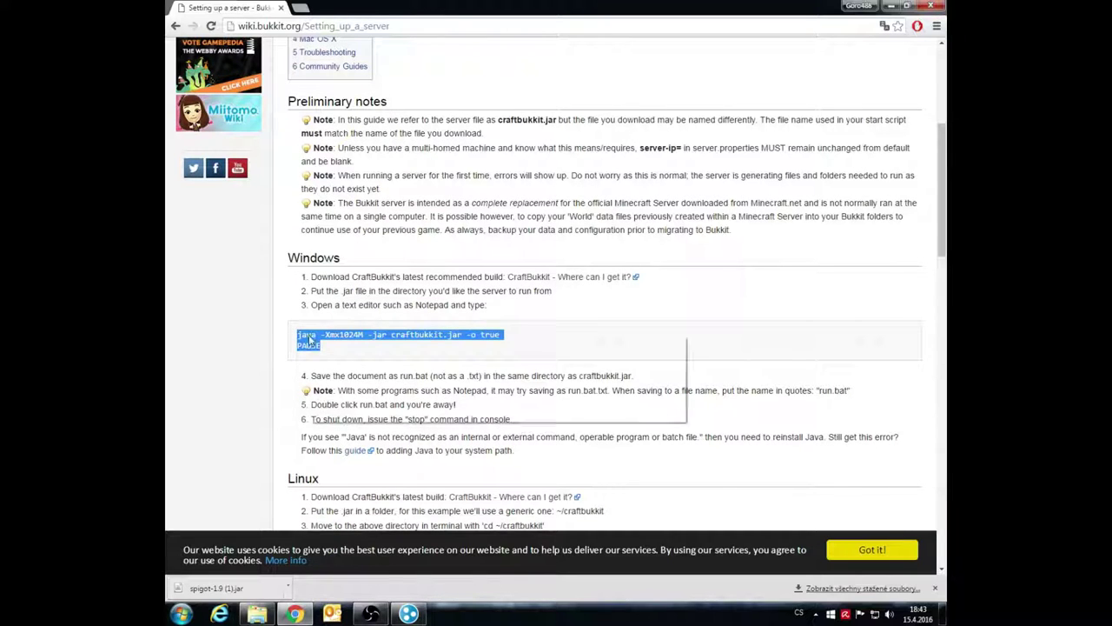
right_click(309, 337)
left_click(329, 344)
left_click(331, 346)
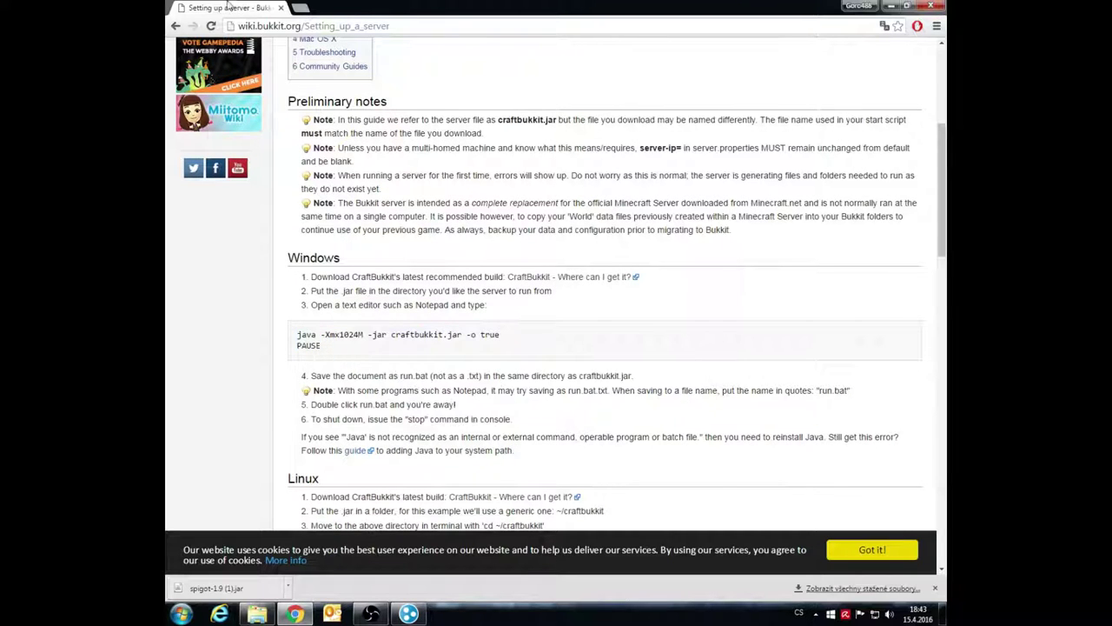
left_click(282, 8)
Create a new text document with the default name in the Server folder
right_click(504, 283)
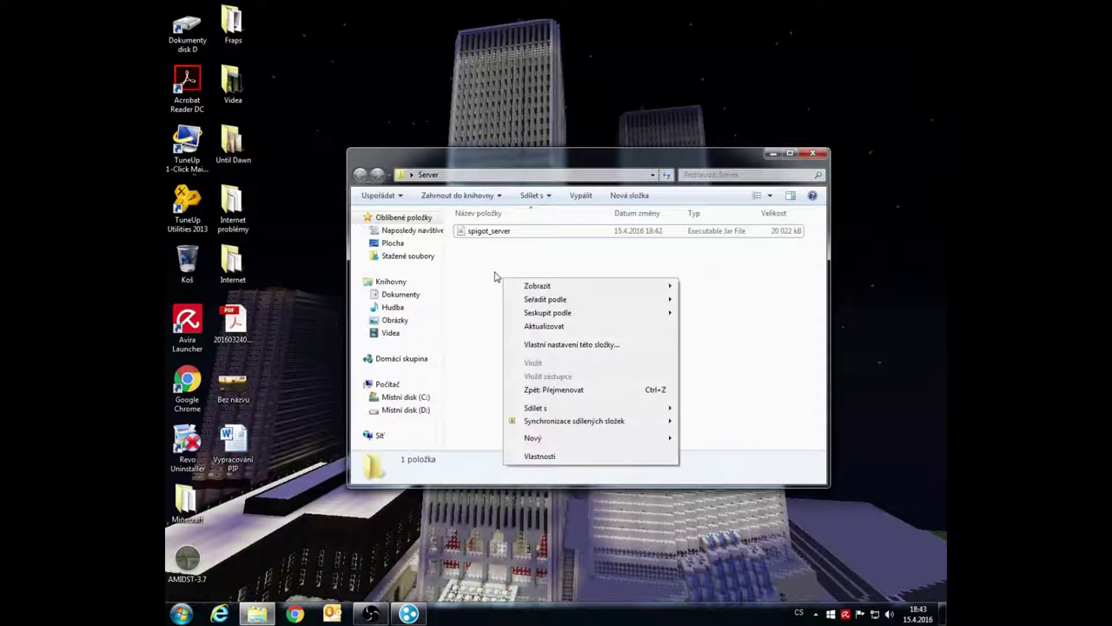
mouse_move(544, 439)
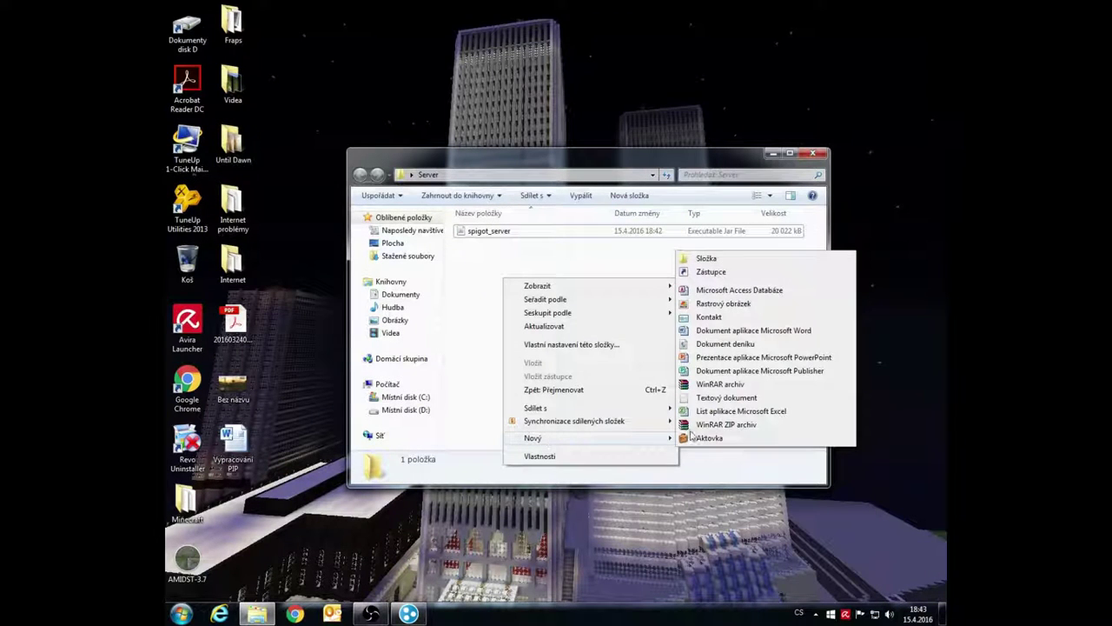
left_click(721, 398)
left_click(512, 265)
left_click(524, 233)
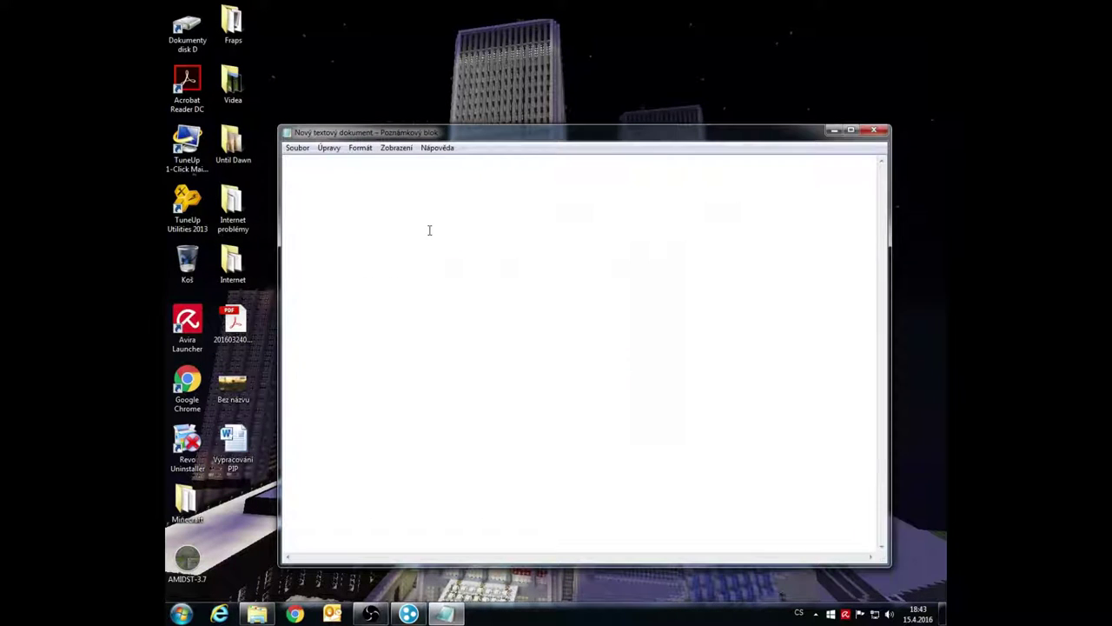
Paste the java -Xmx1024M -jar craftbukkit.jar launch command, change '-o true' to '-o false', and save
key("ctrl+v")
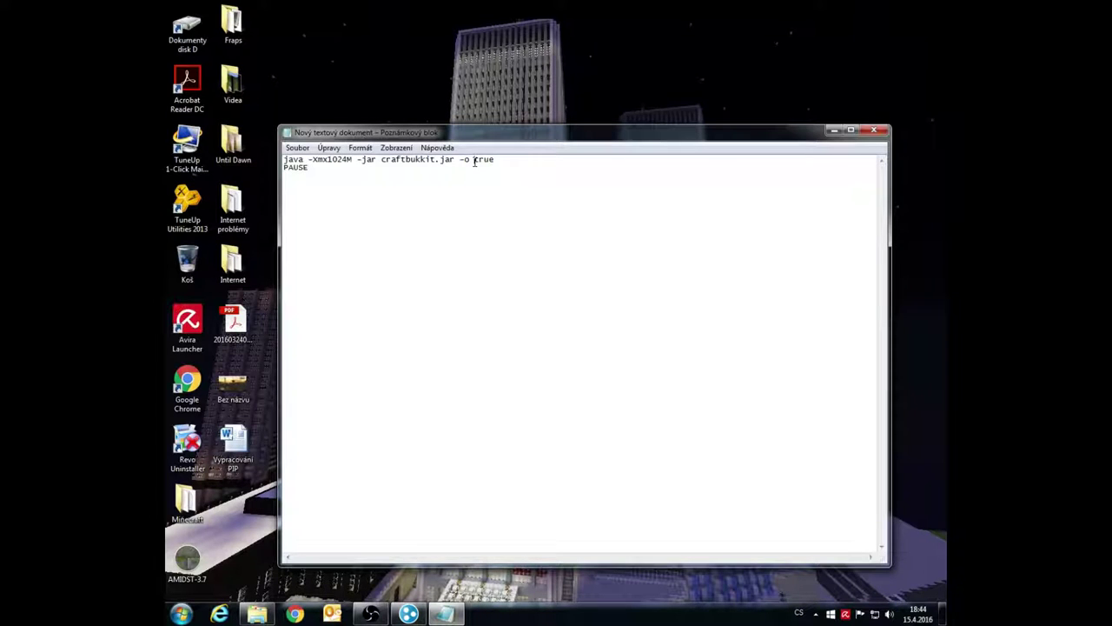
left_click_drag(475, 161, 497, 161)
key("BackSpace")
left_click(875, 130)
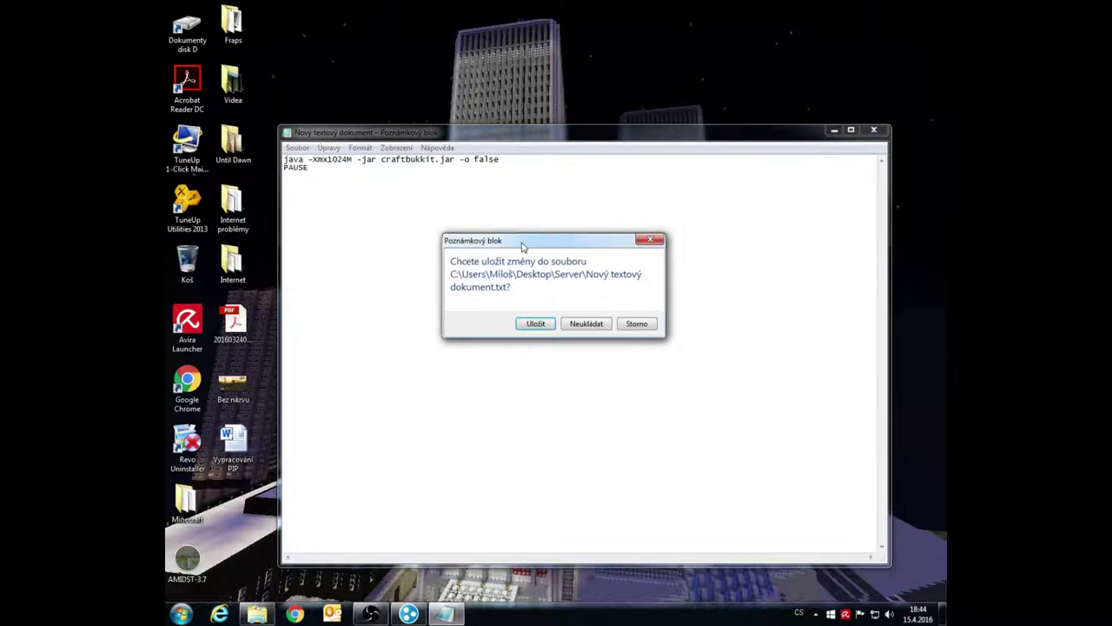
left_click(544, 327)
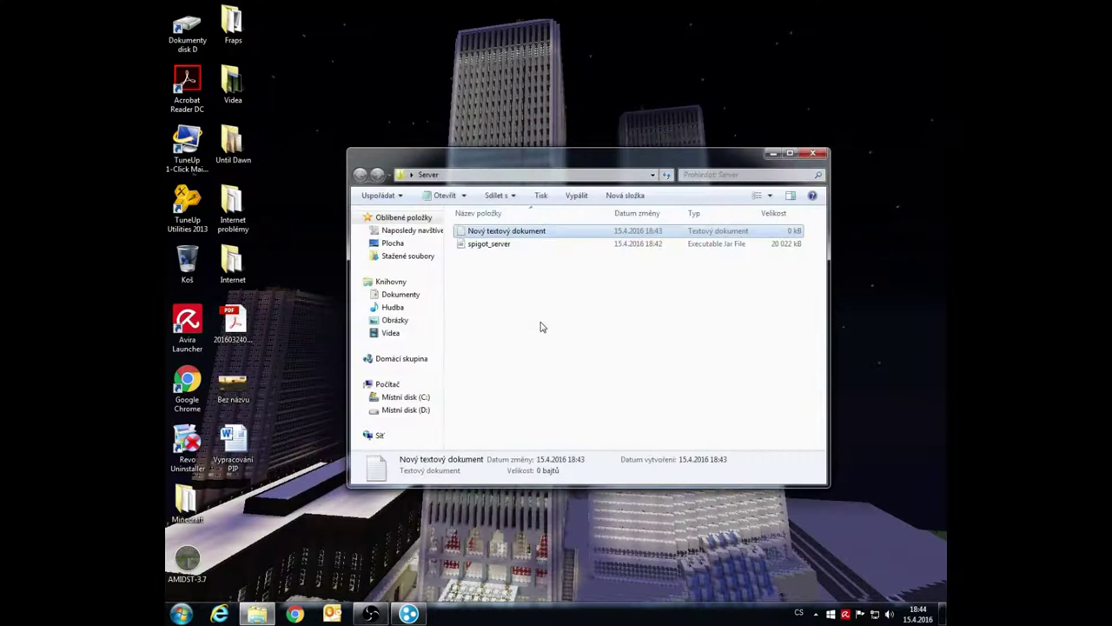
Reopen the saved script document and begin saving it under another name
left_click(514, 236)
double_click(514, 237)
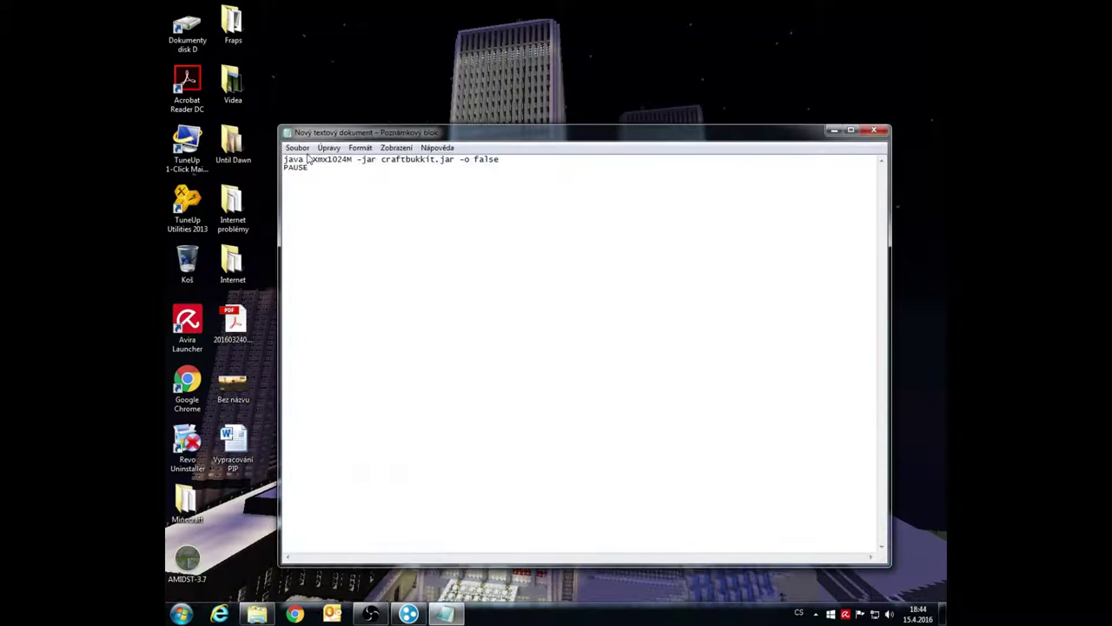
left_click(298, 148)
left_click(322, 205)
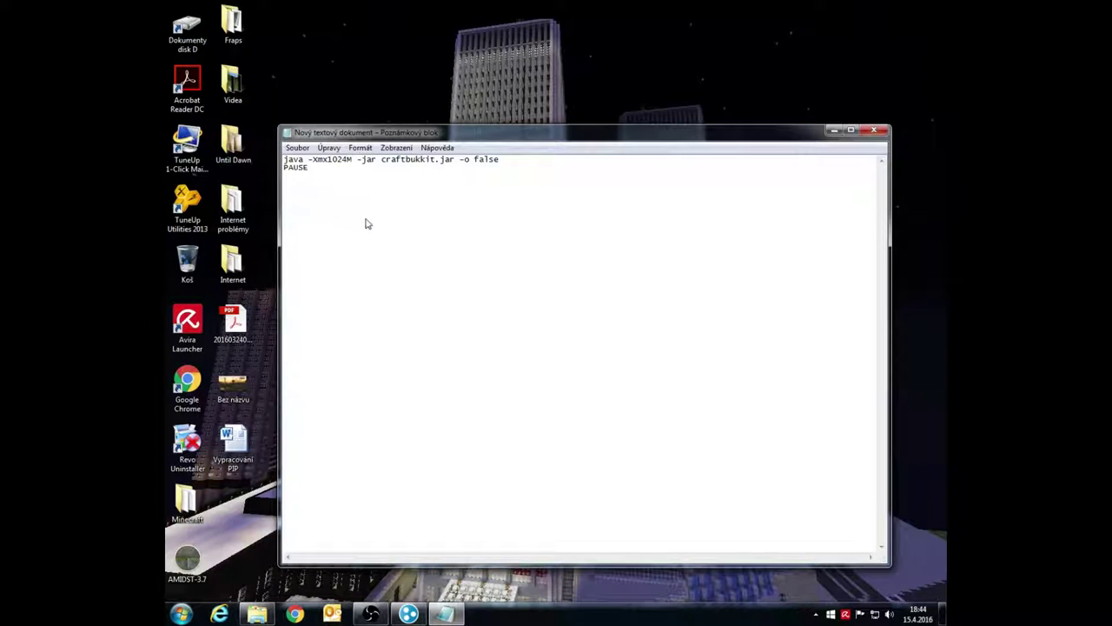